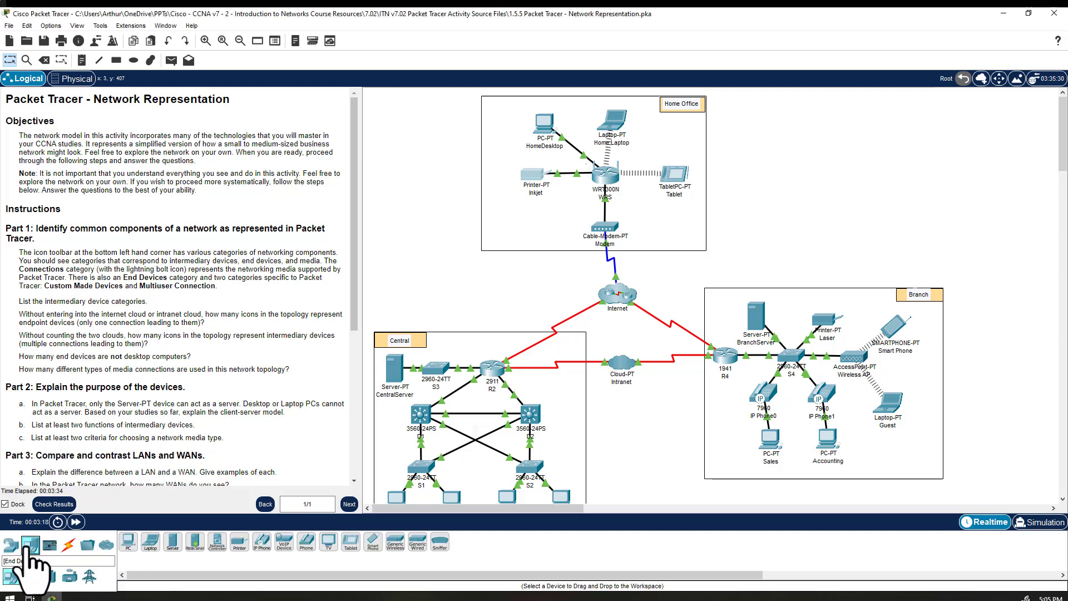
pyautogui.click(37, 543)
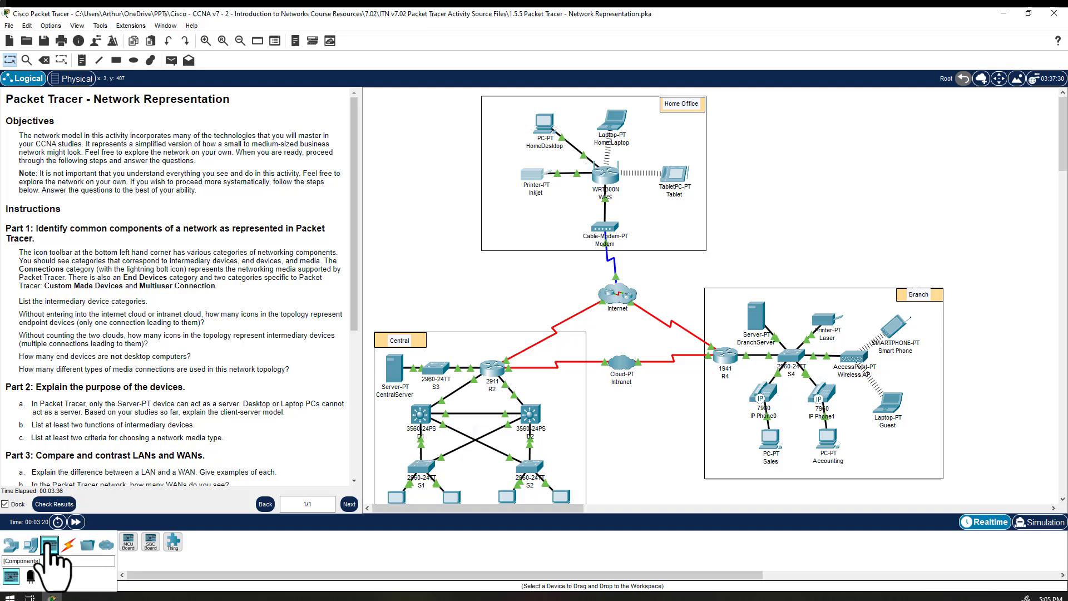
pyautogui.click(69, 544)
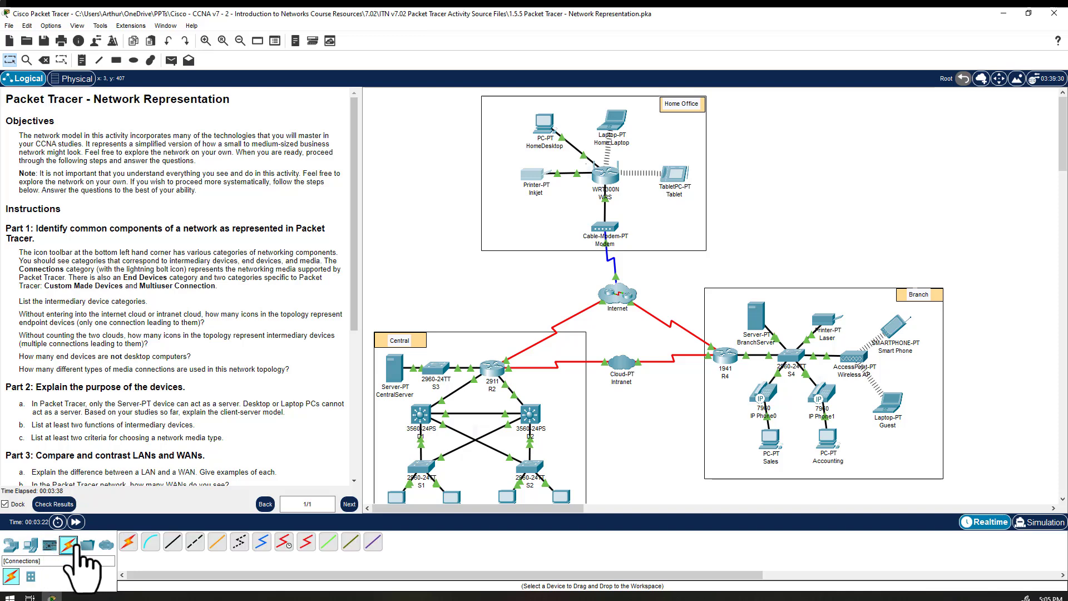
pyautogui.click(87, 544)
pyautogui.click(106, 545)
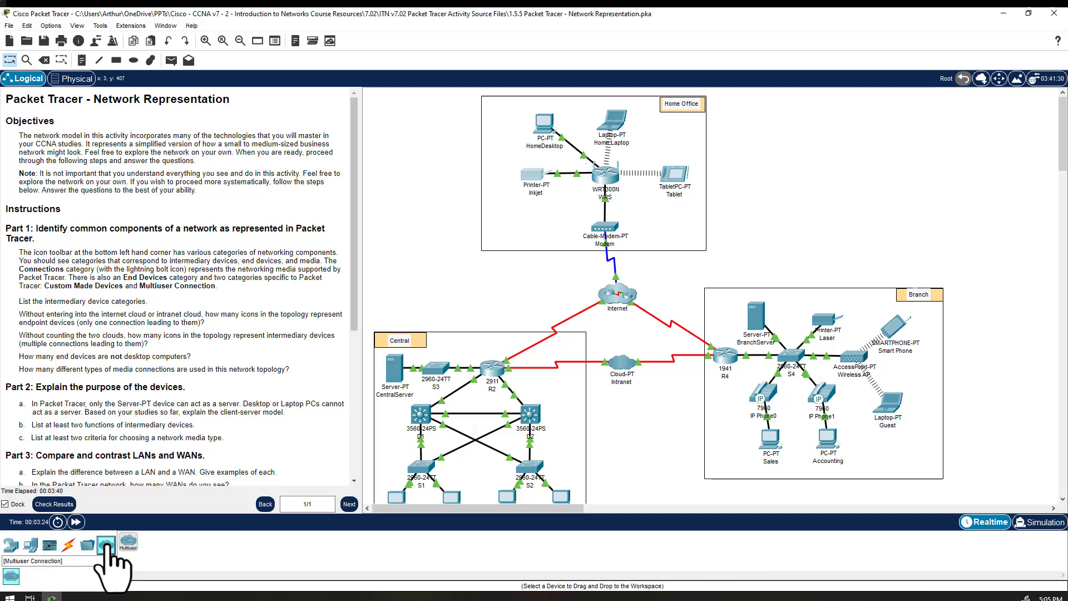
pyautogui.click(11, 544)
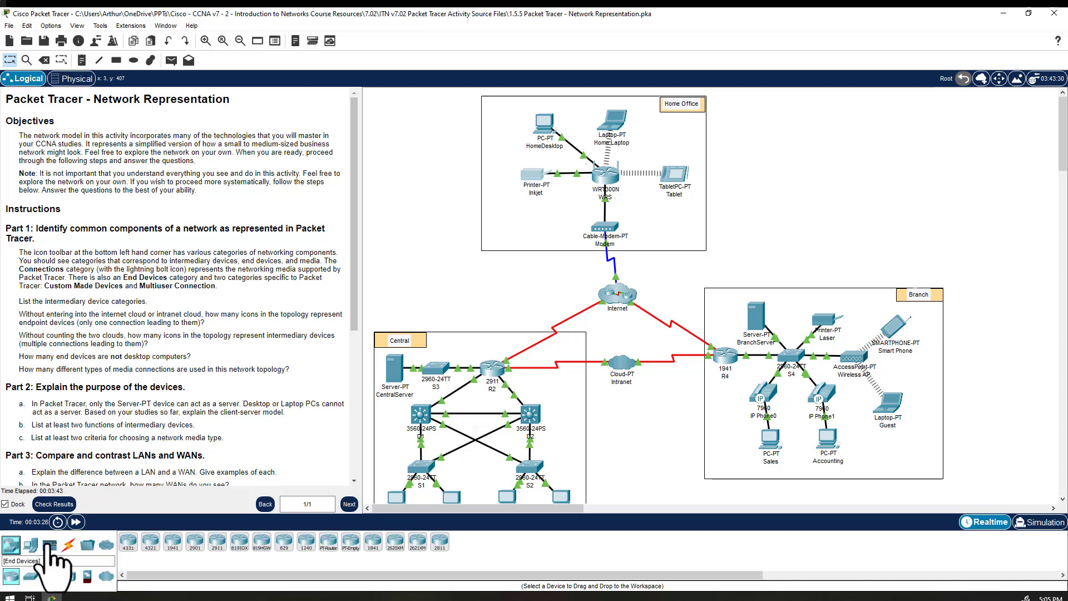
pyautogui.click(31, 578)
pyautogui.click(49, 576)
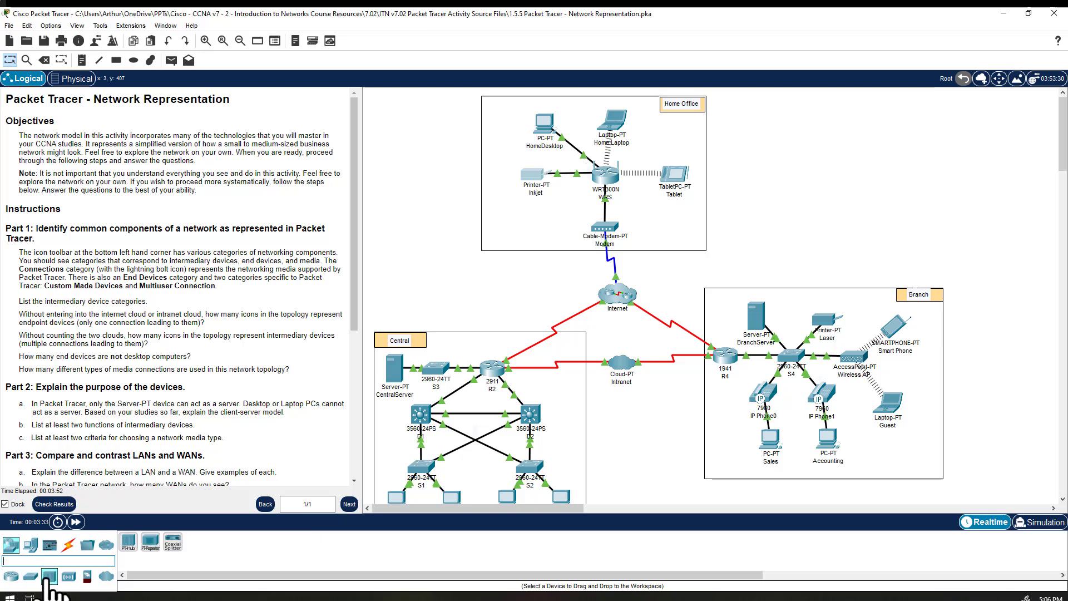
pyautogui.click(68, 576)
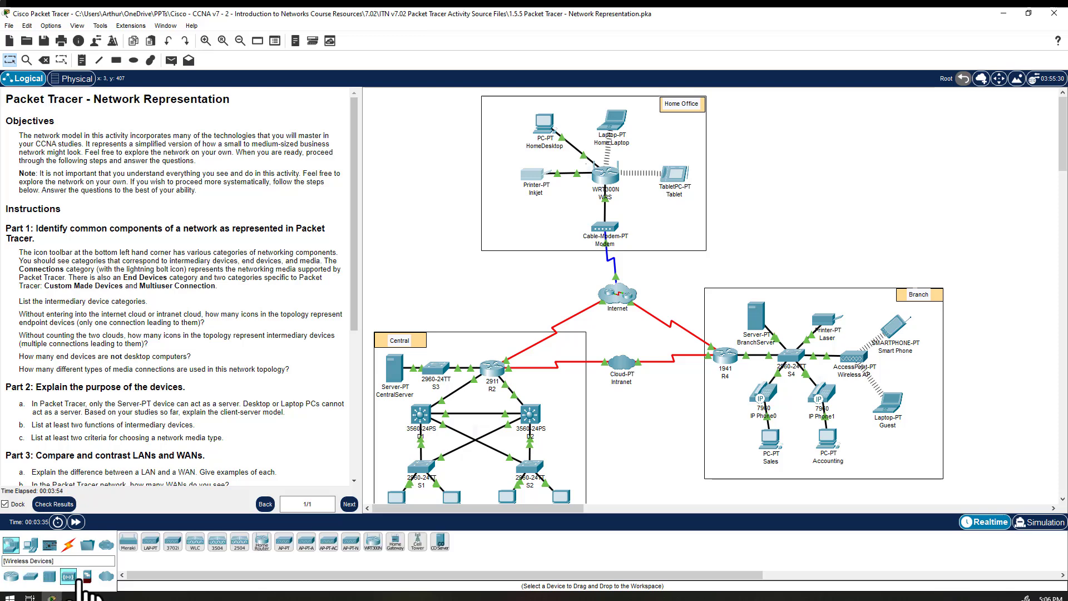
pyautogui.click(86, 577)
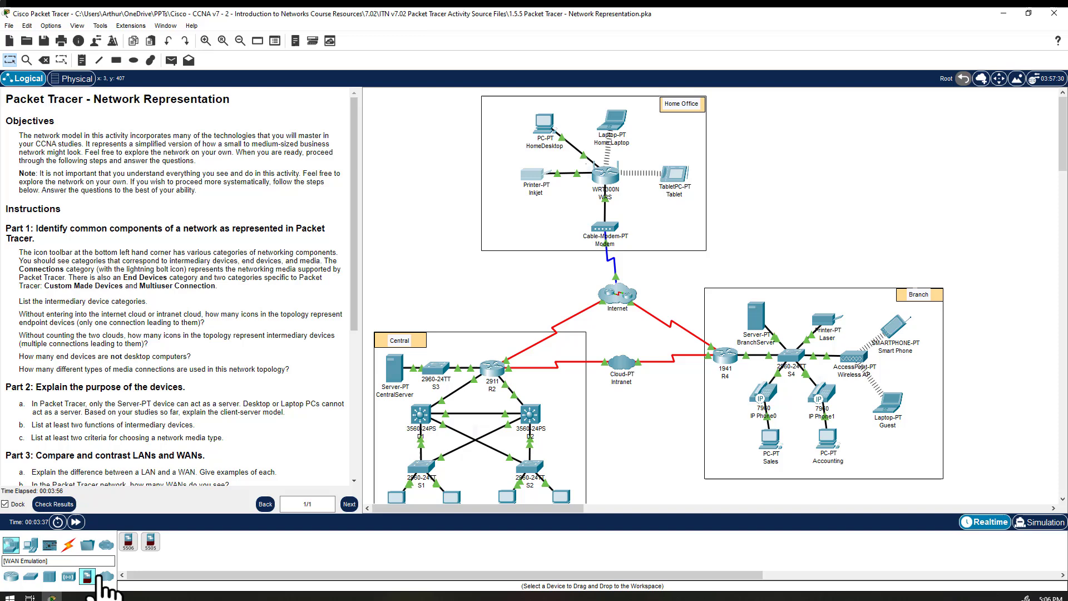
pyautogui.click(105, 576)
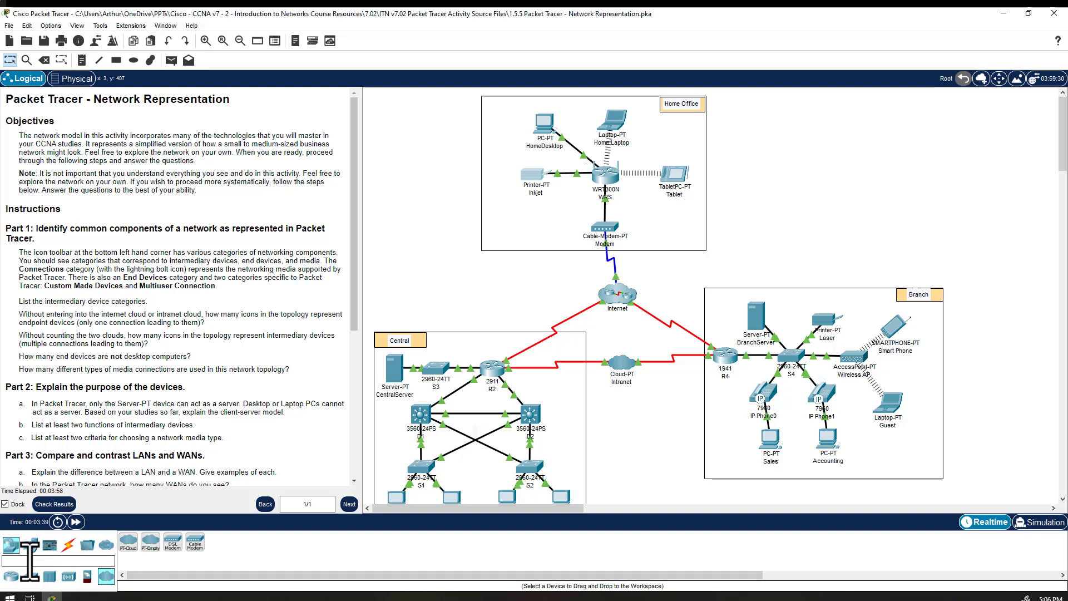
pyautogui.click(35, 542)
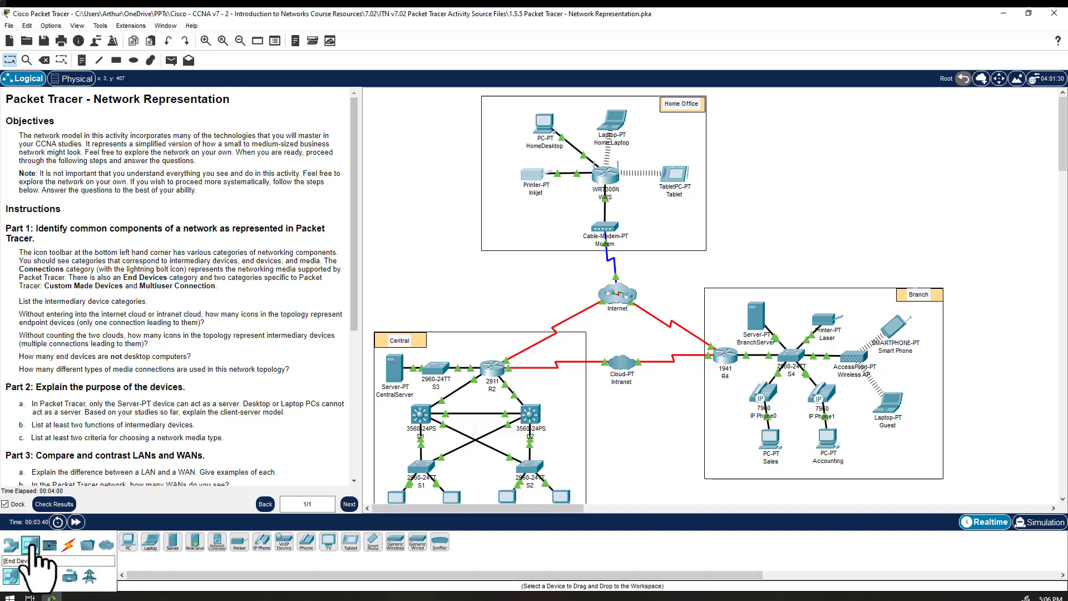
# Browse the End Devices subcategories, ending back on the PC, Laptop and Server models
pyautogui.click(30, 581)
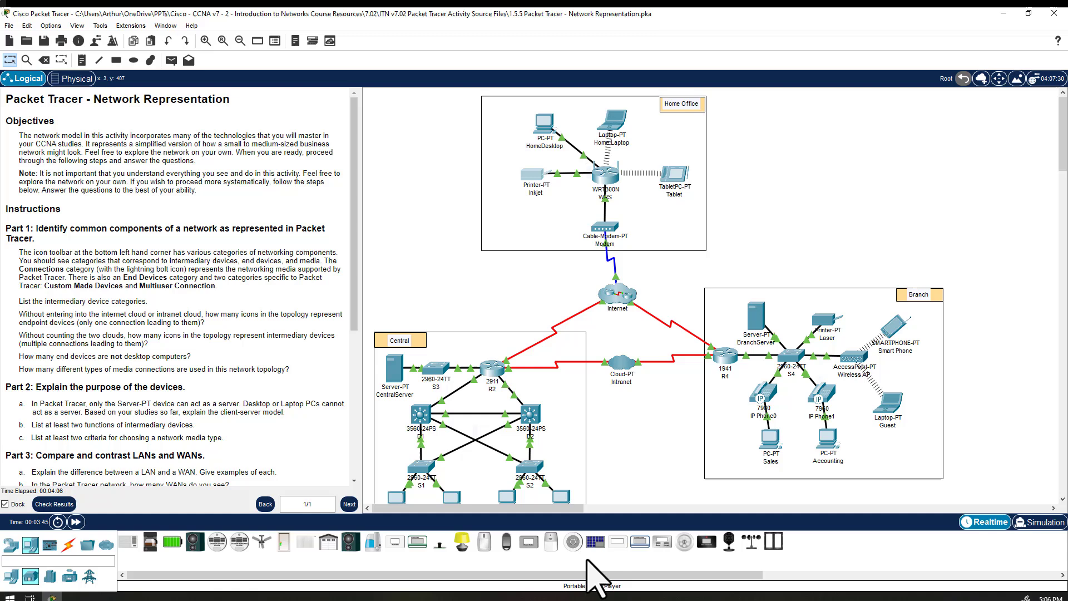
pyautogui.click(50, 577)
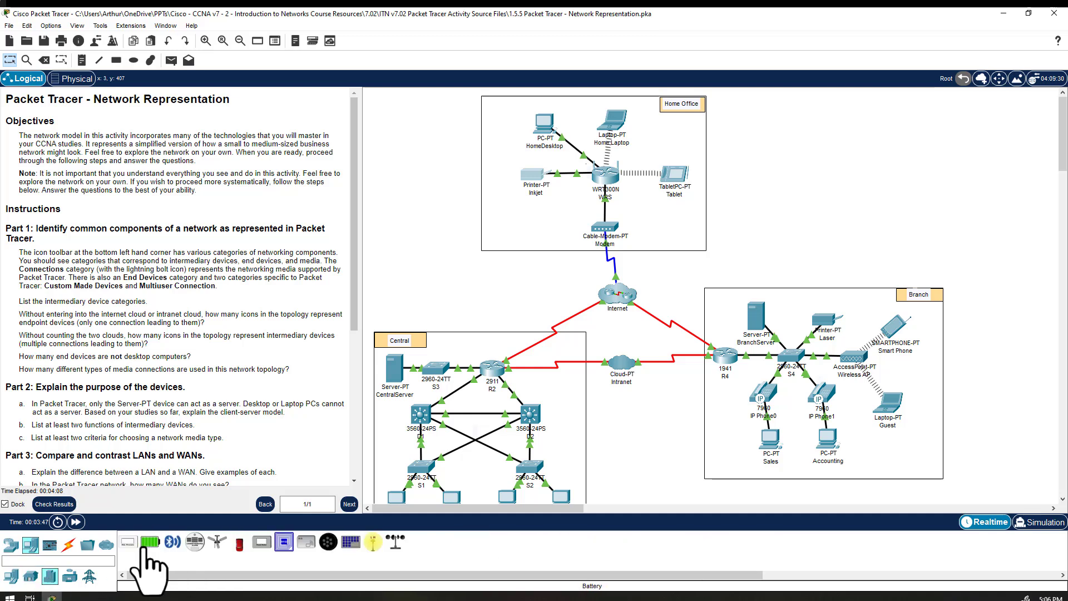
pyautogui.click(68, 578)
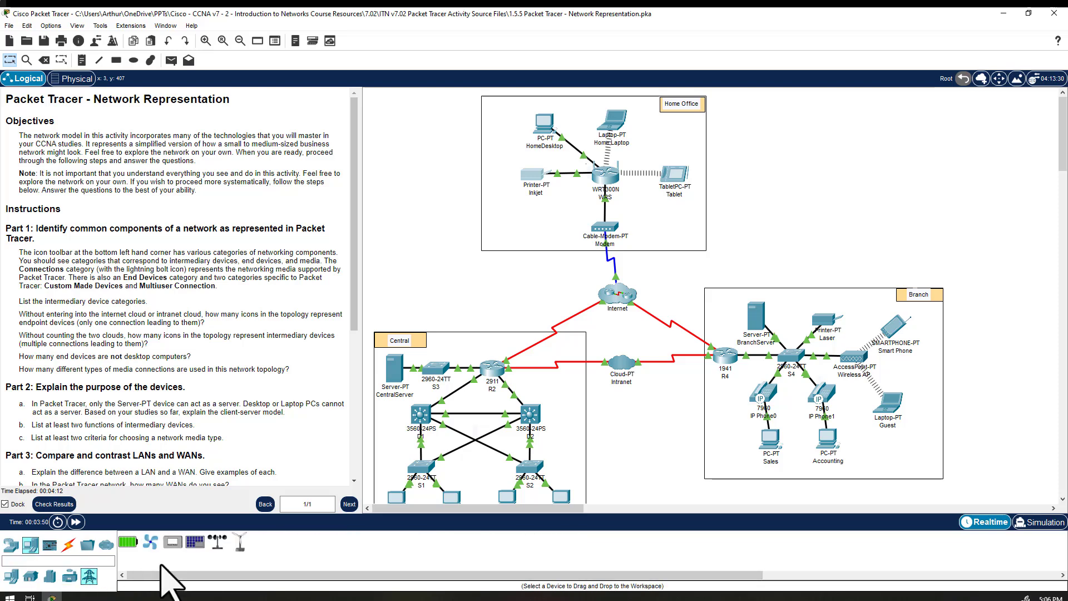
pyautogui.click(11, 577)
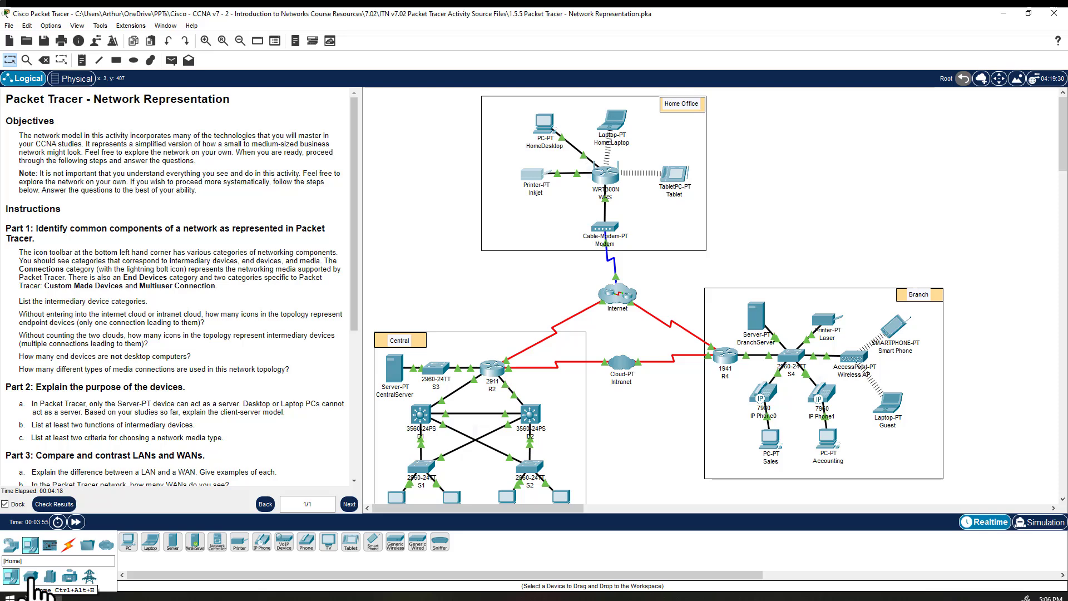
# Show the router models, then the wireless models such as Meraki, LAP-PT and 3702i
pyautogui.click(13, 542)
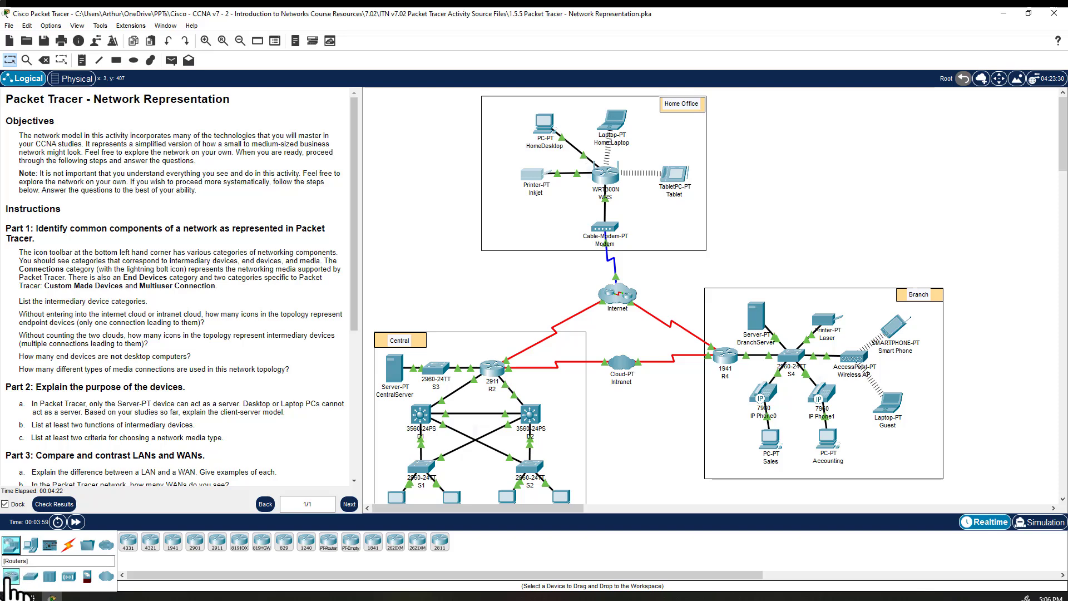
pyautogui.click(30, 544)
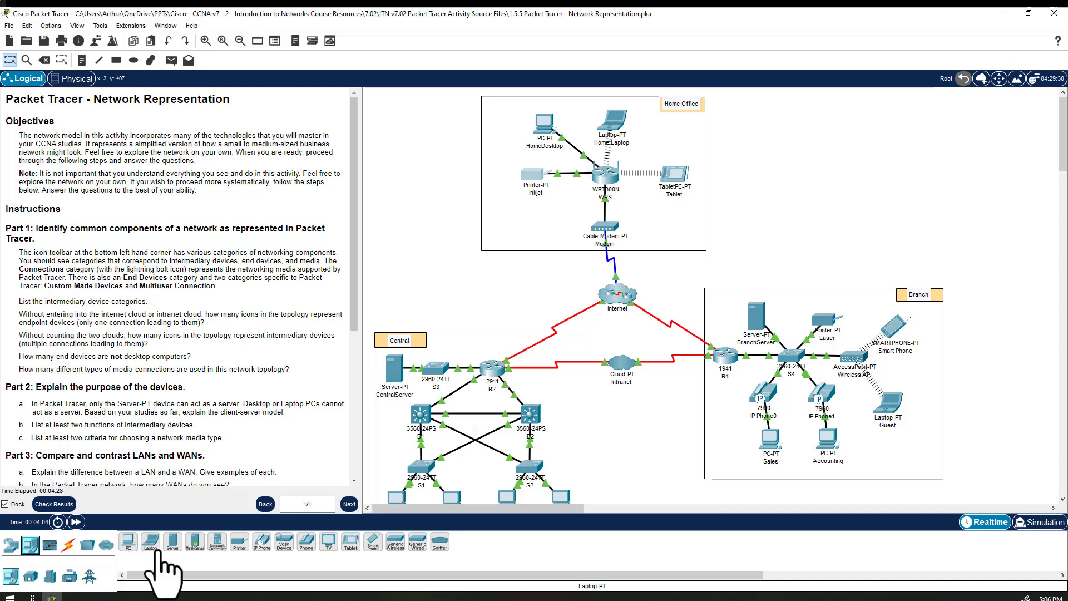
pyautogui.click(12, 545)
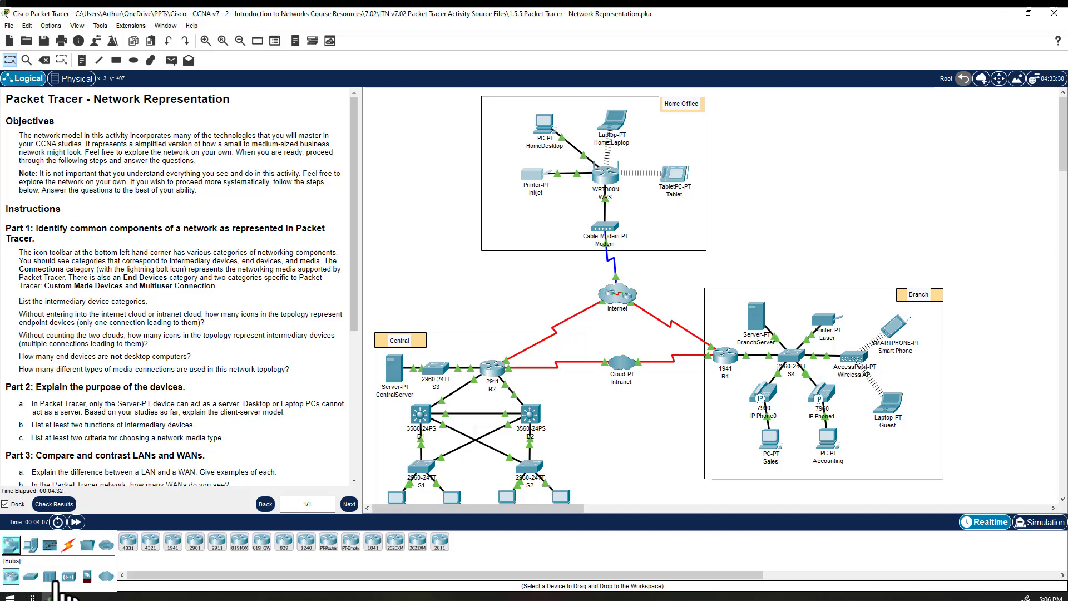
pyautogui.click(68, 577)
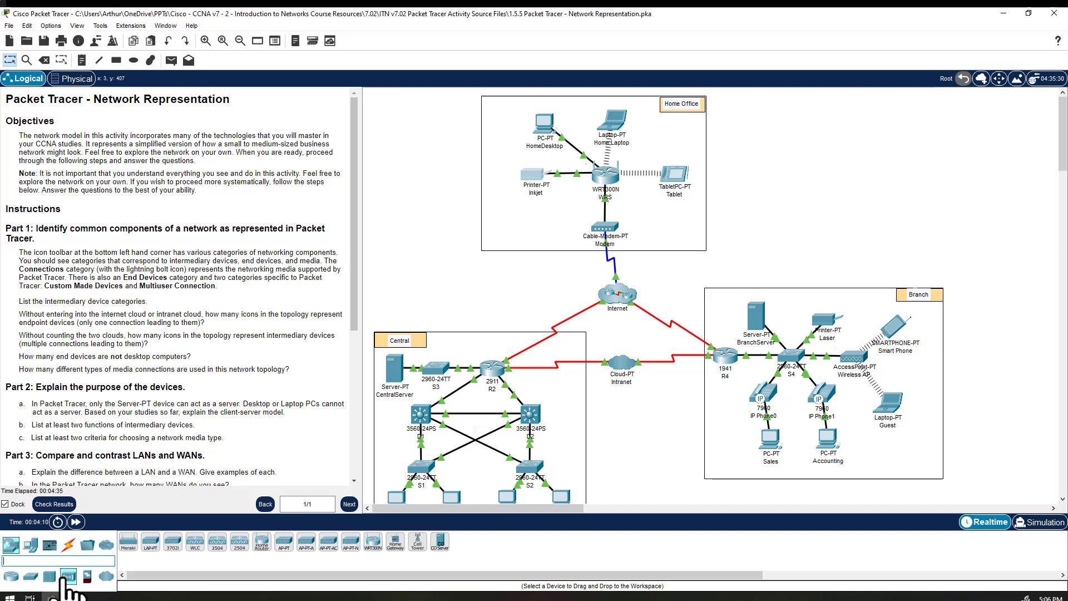
# Try the Copper Straight-Through and Console cables, then settle on Automatically Choose Connection Type
pyautogui.click(69, 545)
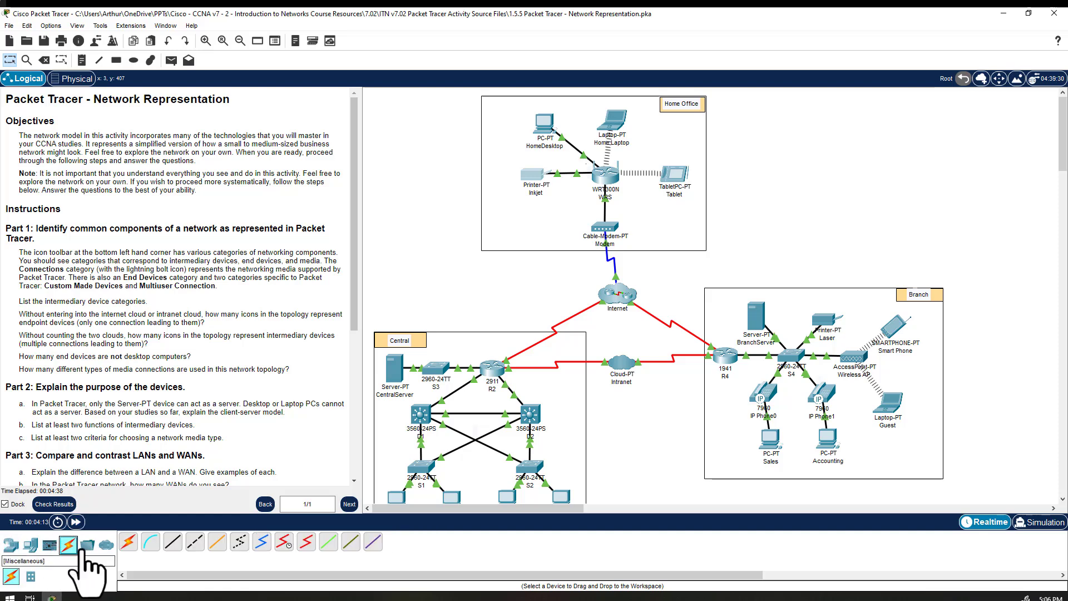
pyautogui.click(127, 542)
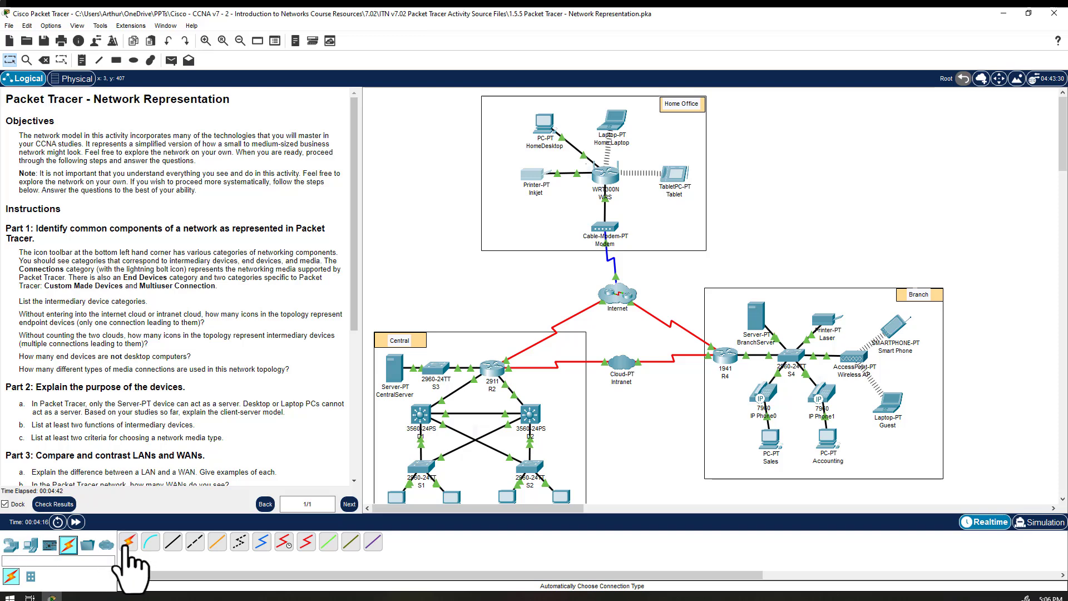
pyautogui.click(173, 541)
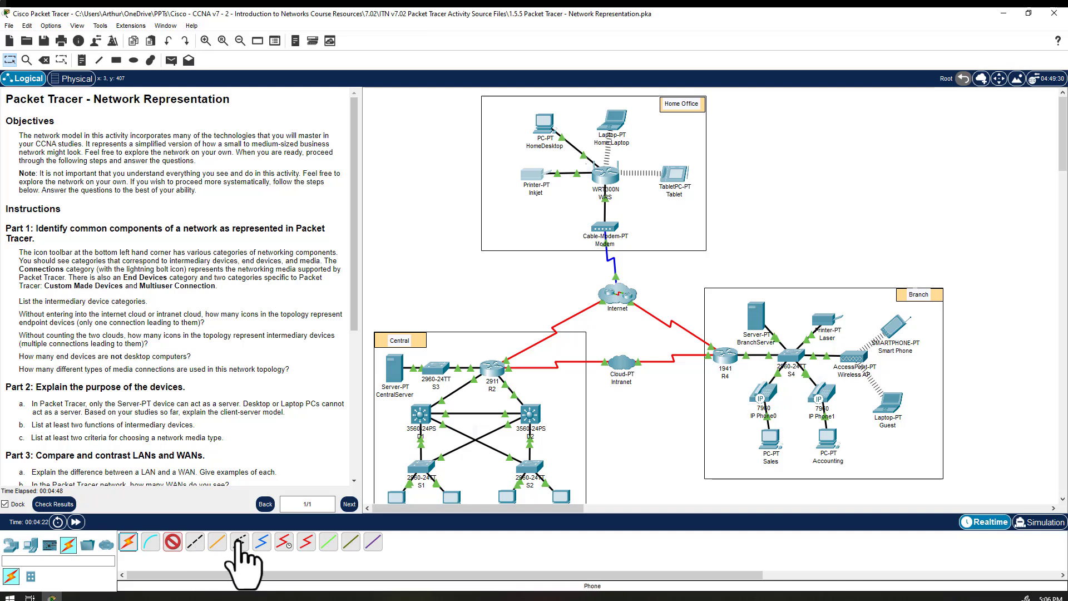
pyautogui.click(150, 545)
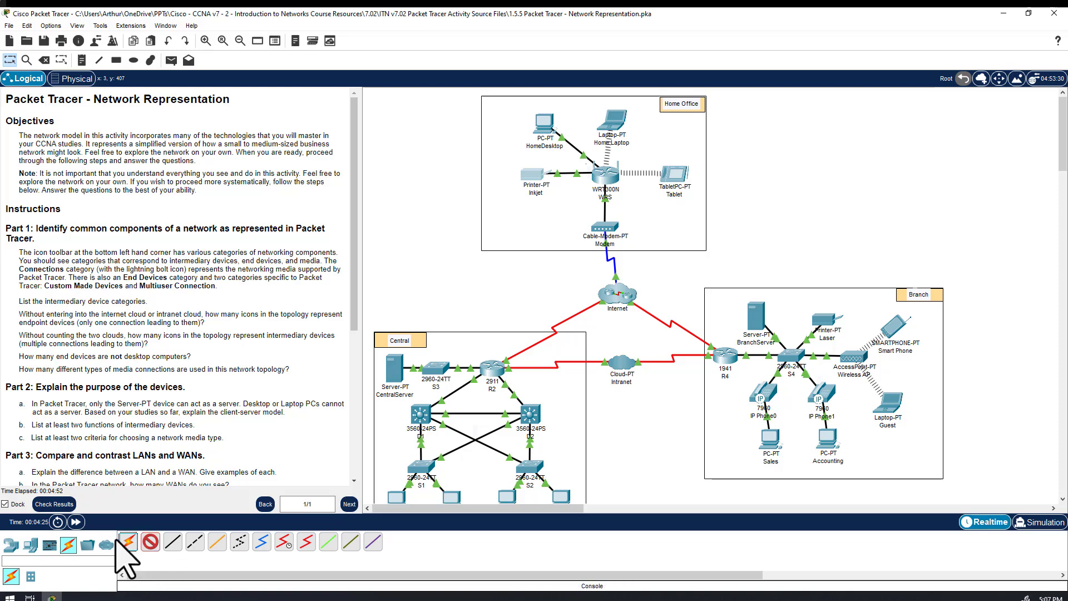
pyautogui.click(128, 542)
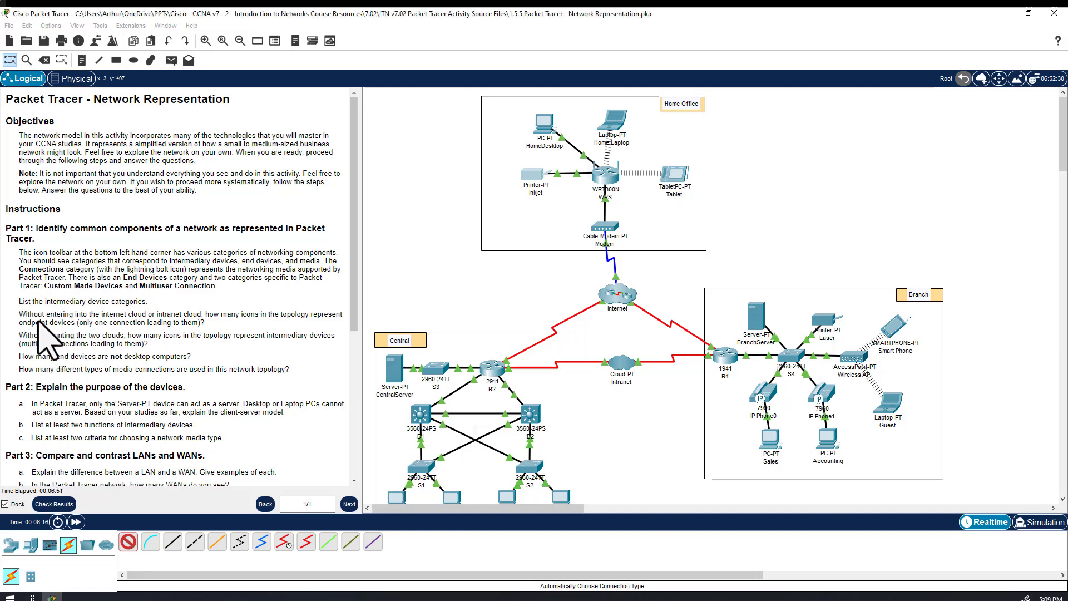
# Highlight the endpoint-count question and cancel the Connections tool with Esc
pyautogui.moveTo(20, 314); pyautogui.dragTo(198, 316)
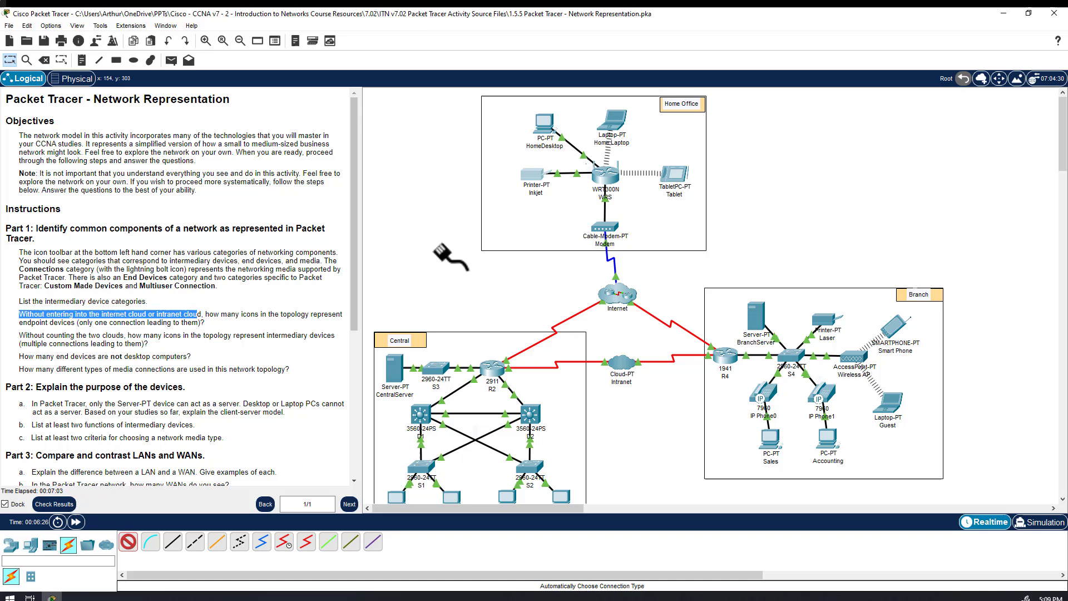
pyautogui.click(475, 277)
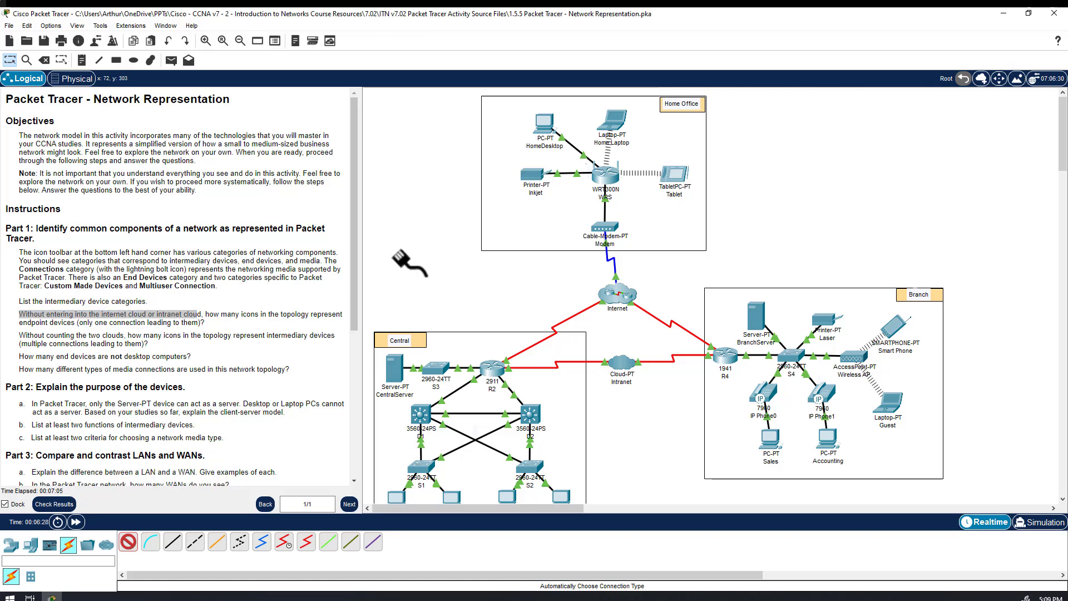
pyautogui.press('Escape')
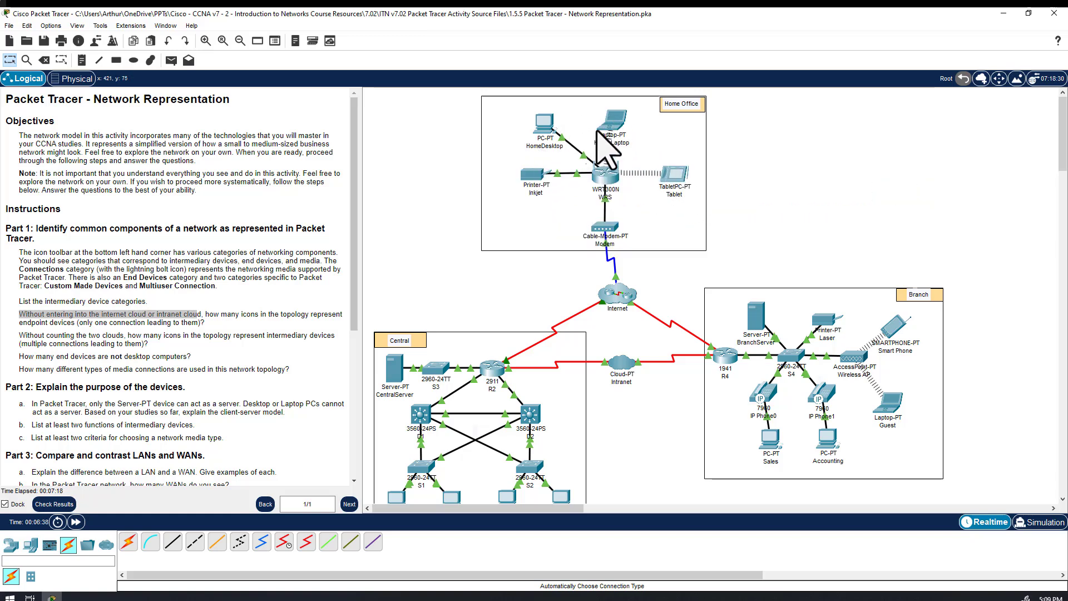
pyautogui.scroll(-3, 484, 272)
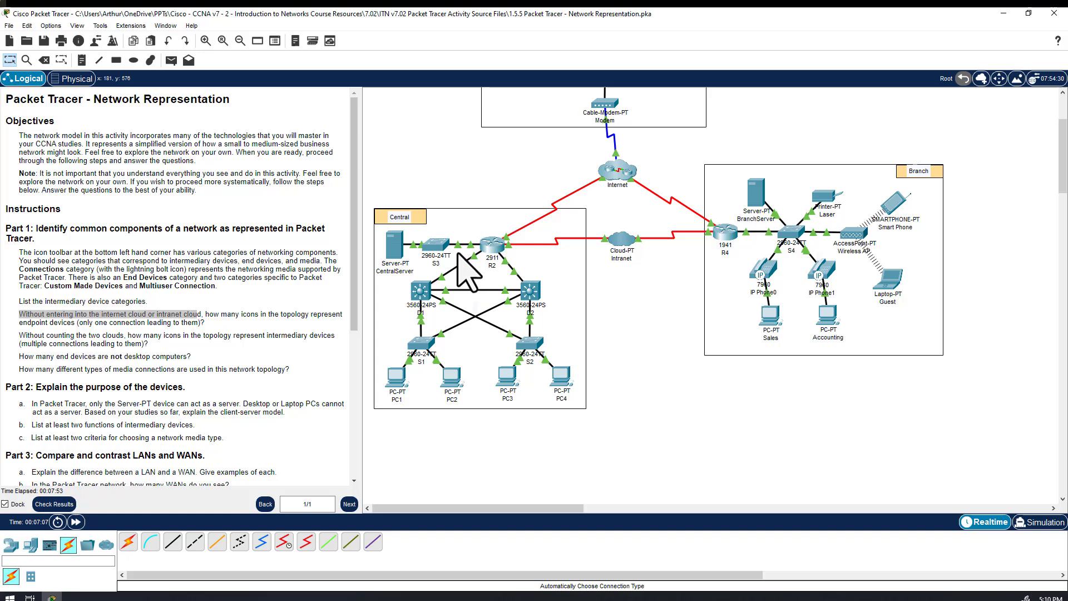
pyautogui.scroll(2, 504, 279)
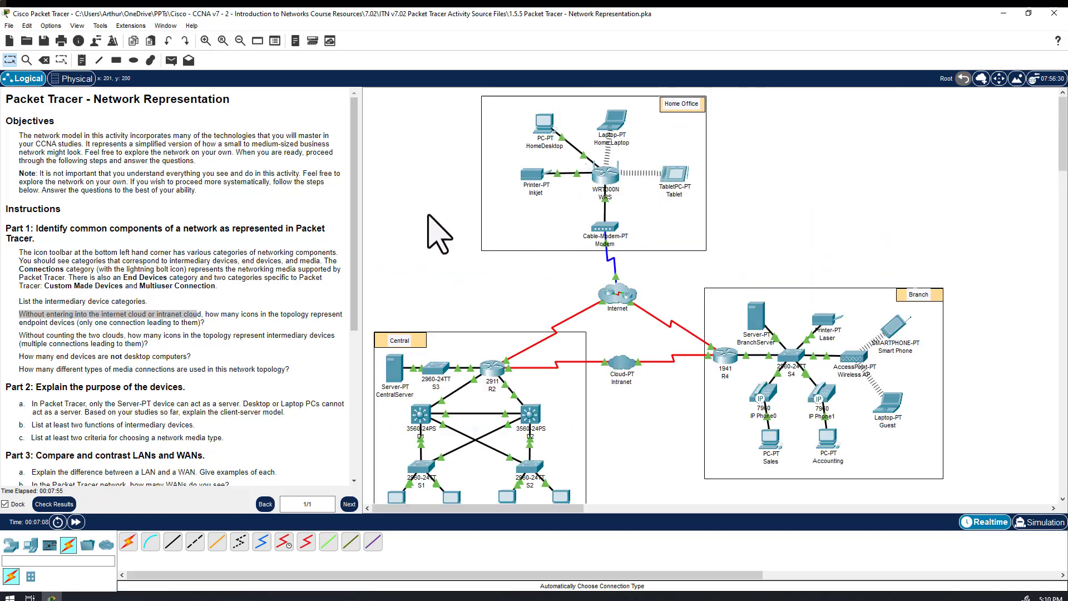
# Highlight the 'Without counting the two clouds…' question, then select and deselect the Home Office area
pyautogui.click(71, 341)
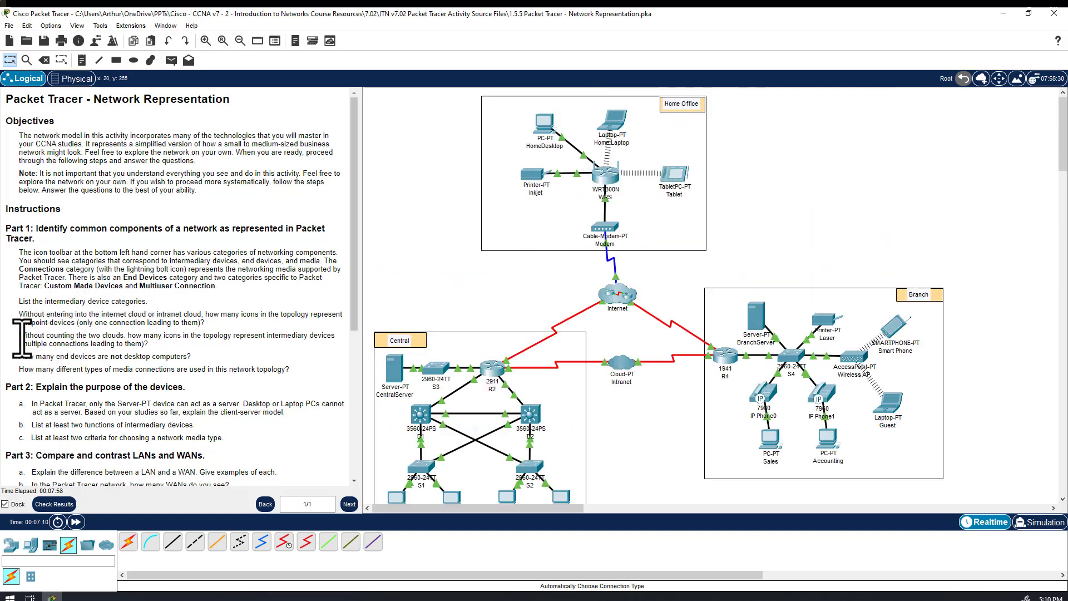
pyautogui.moveTo(21, 336); pyautogui.dragTo(332, 342)
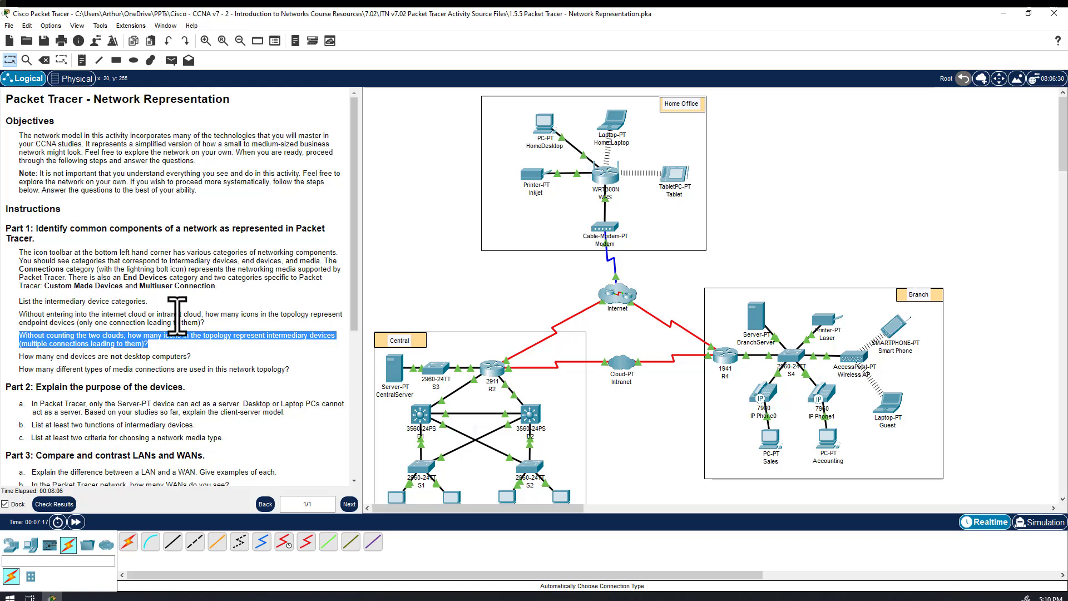
pyautogui.scroll(-1, 374, 261)
pyautogui.scroll(1, 389, 263)
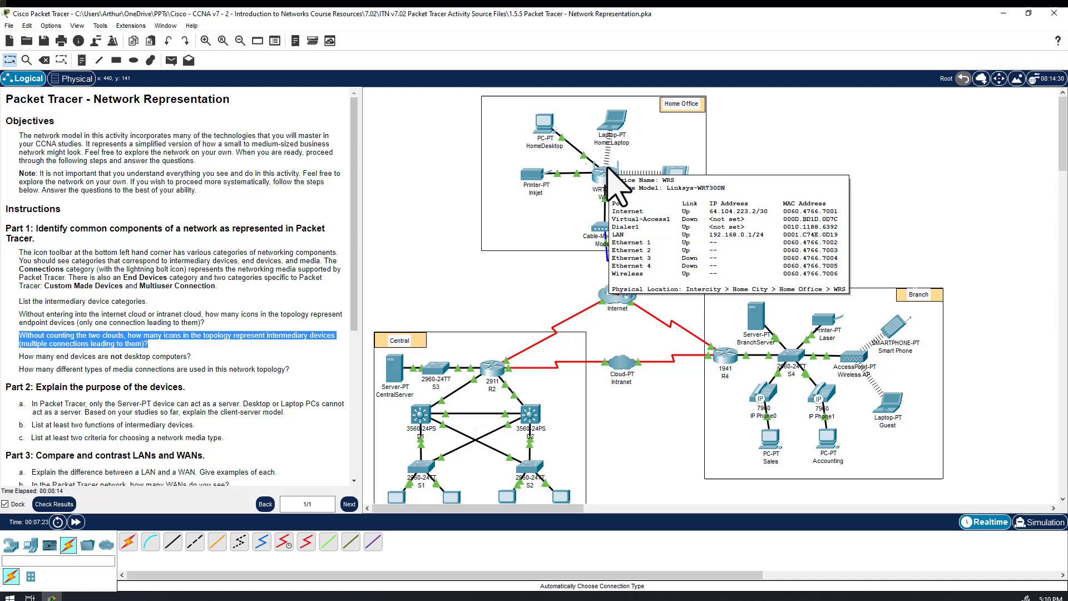
pyautogui.click(548, 219)
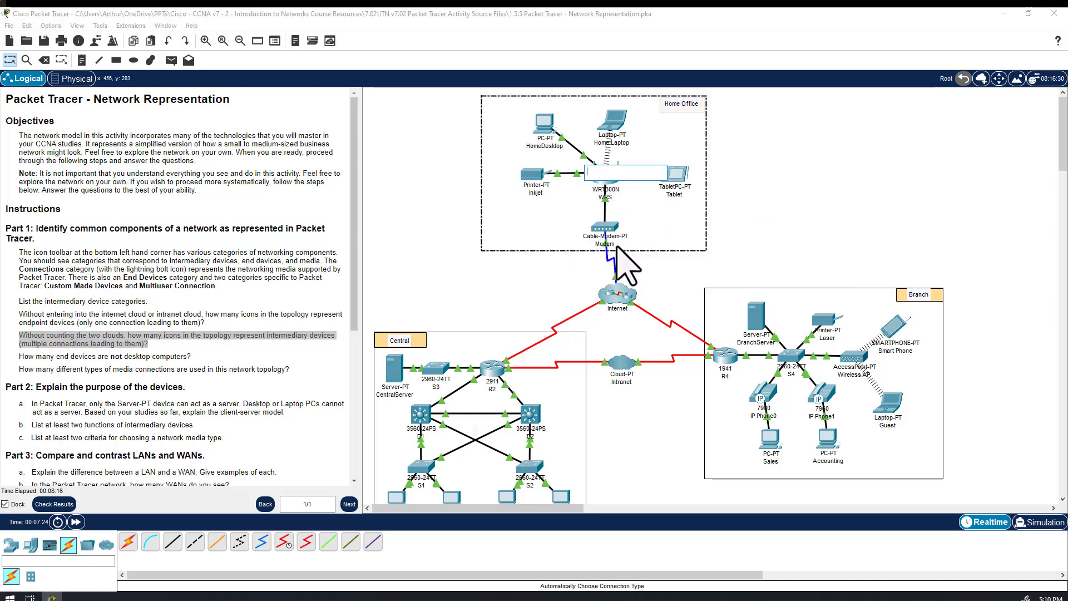
pyautogui.click(470, 287)
pyautogui.scroll(-2, 459, 333)
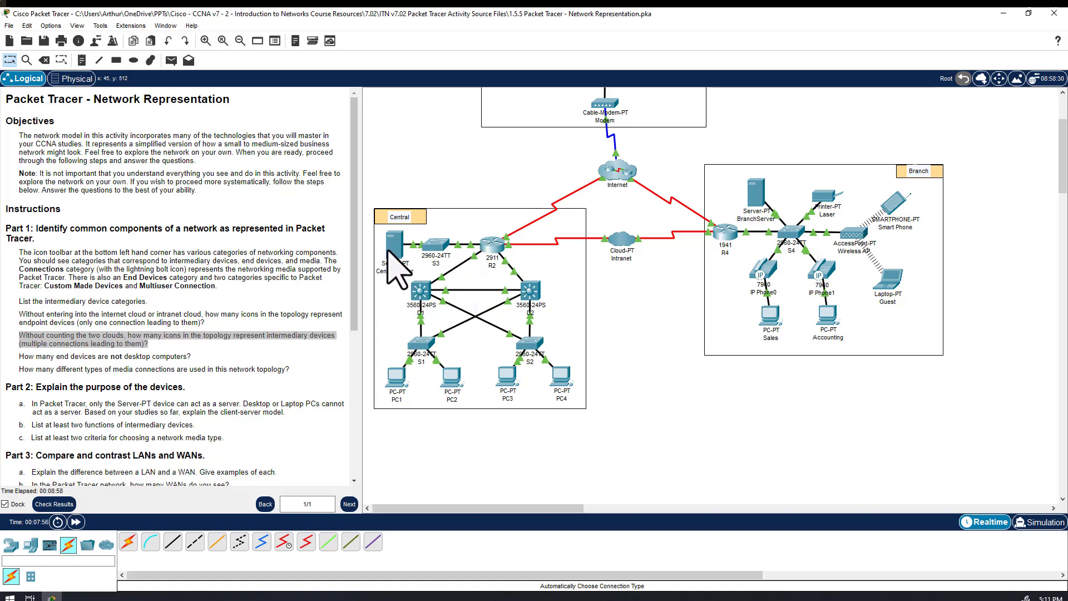
pyautogui.moveTo(388, 252)
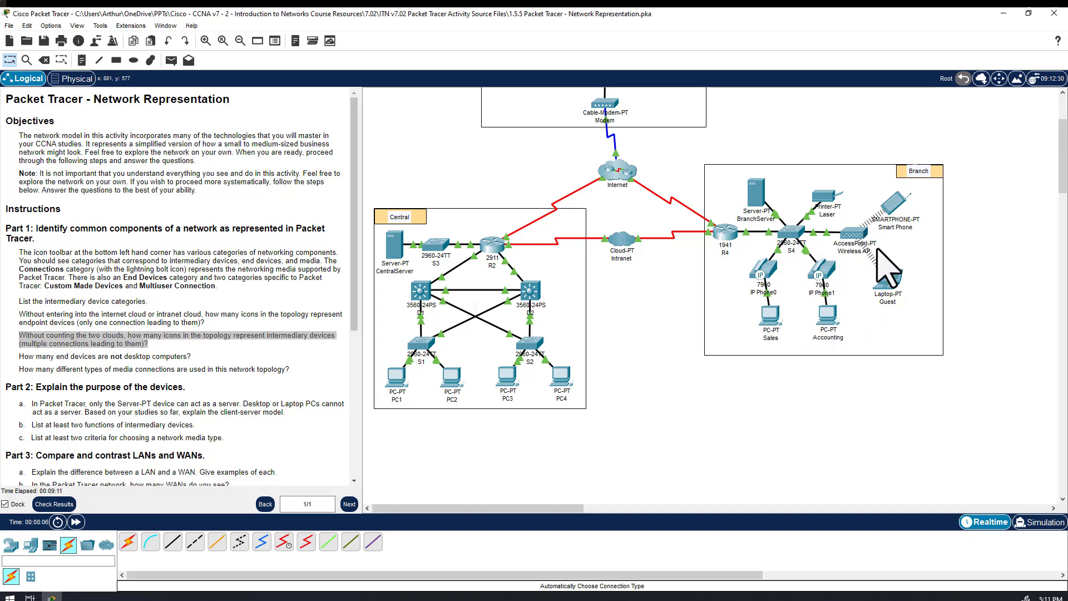
pyautogui.scroll(3, 845, 267)
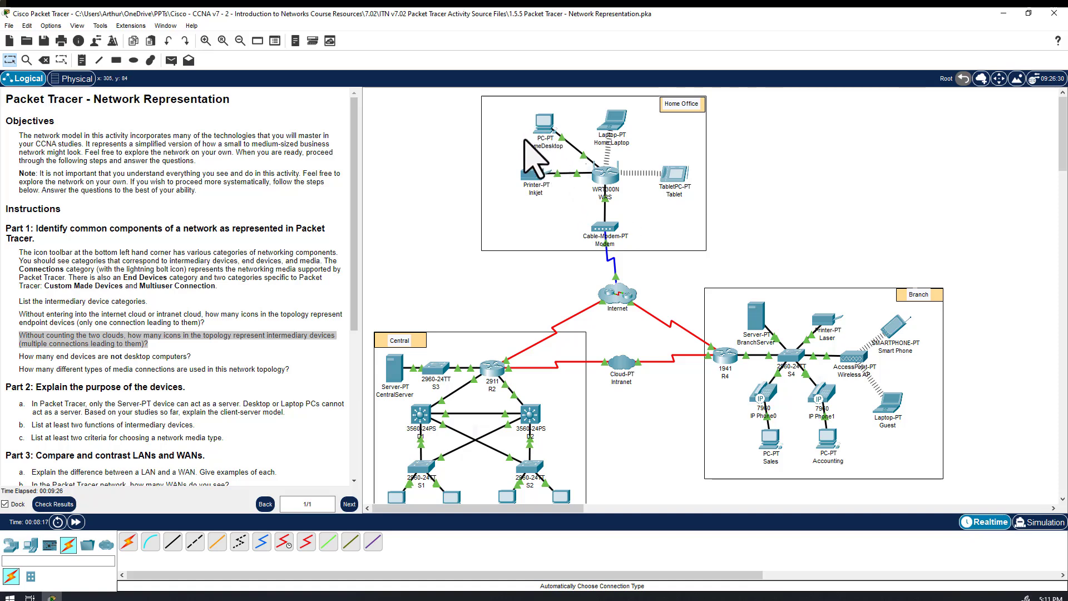
# Highlight the 'How many different types of media connections…' question and return focus to the workspace
pyautogui.moveTo(24, 370); pyautogui.dragTo(295, 370)
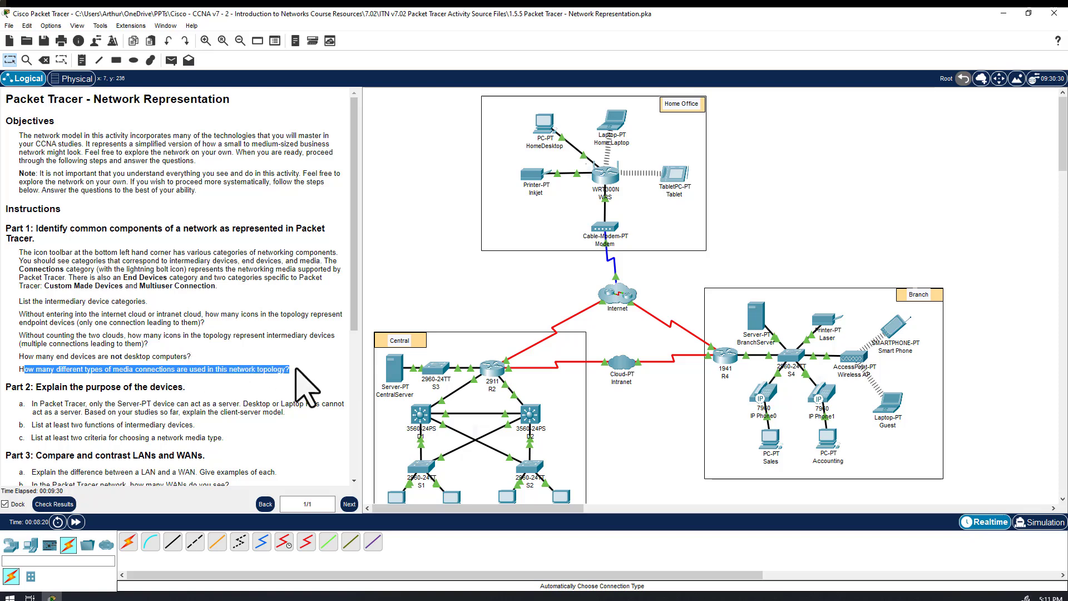
pyautogui.click(426, 311)
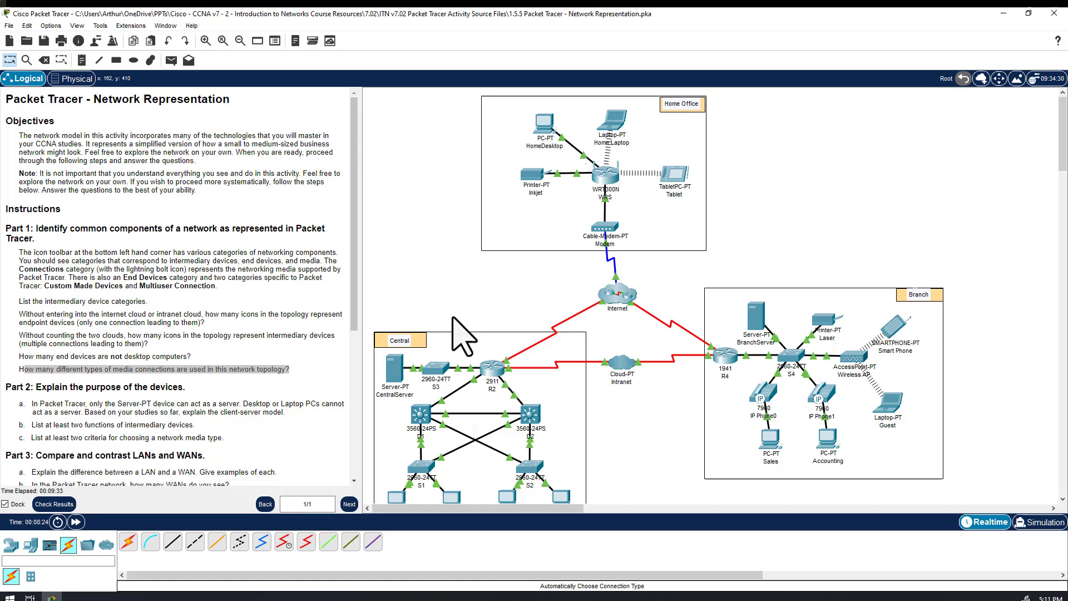
pyautogui.scroll(-2, 462, 336)
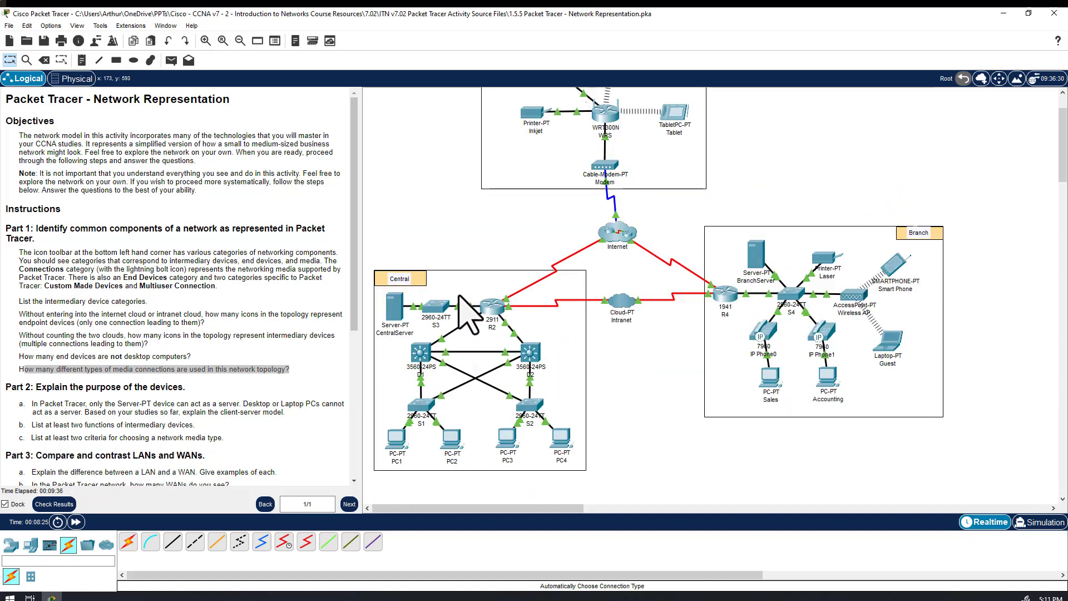
pyautogui.scroll(2, 459, 297)
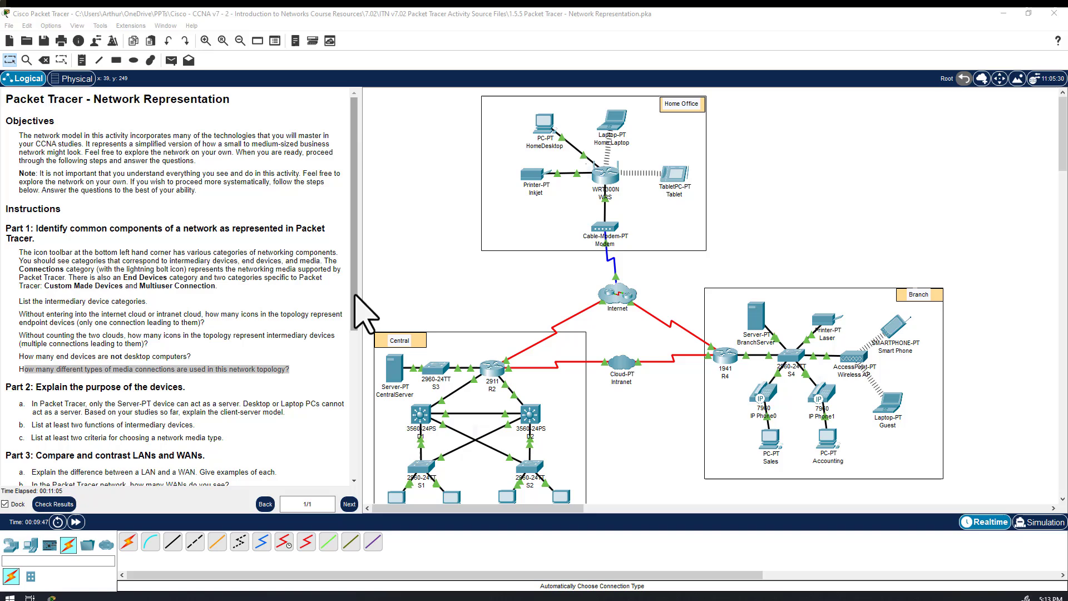
# Scroll the instructions pane down to Part 3 and the Challenge Question
pyautogui.moveTo(353, 303); pyautogui.dragTo(364, 466)
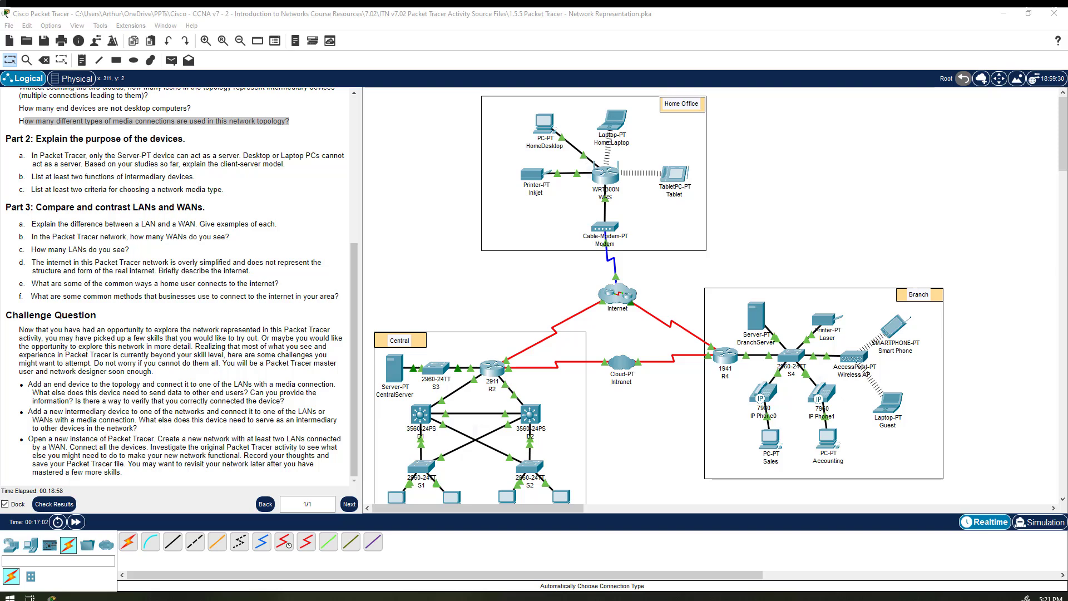
# Place a new generic PC0 to the right of the Central LAN
pyautogui.scroll(-3, 556, 300)
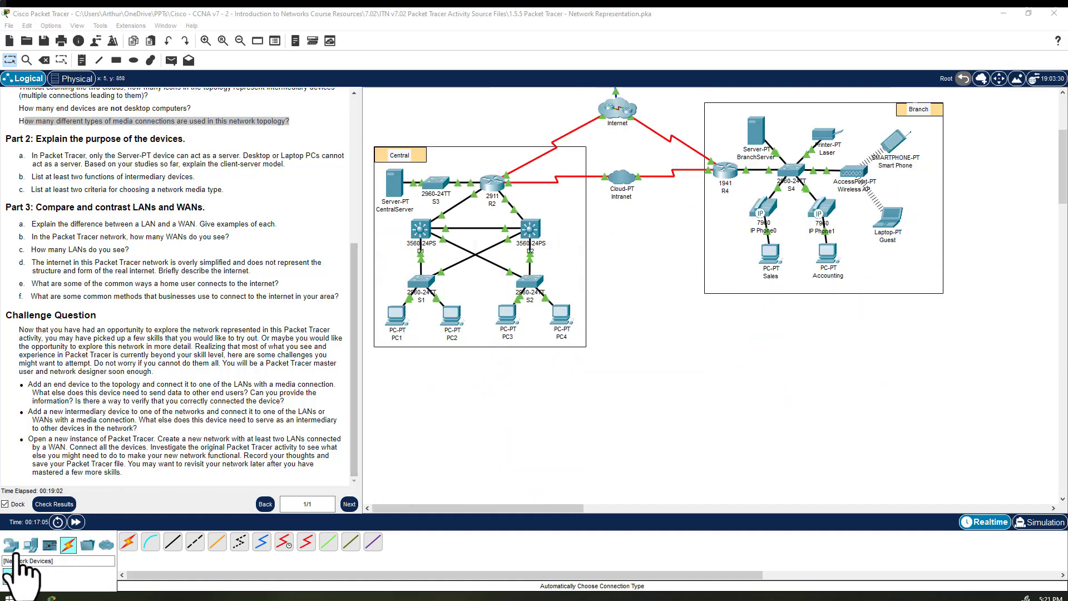
pyautogui.click(31, 545)
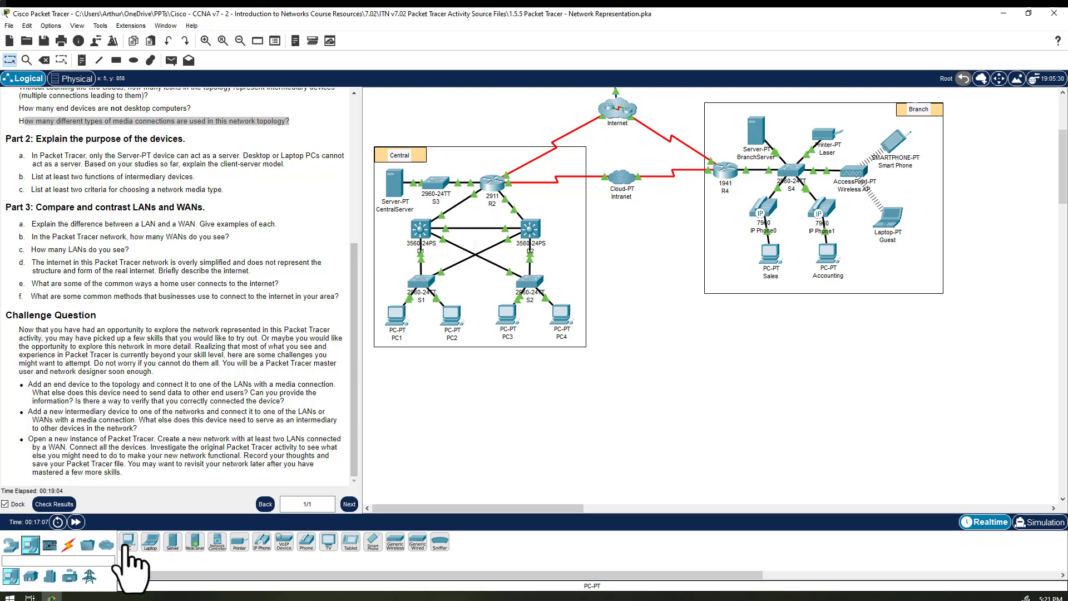
pyautogui.click(128, 541)
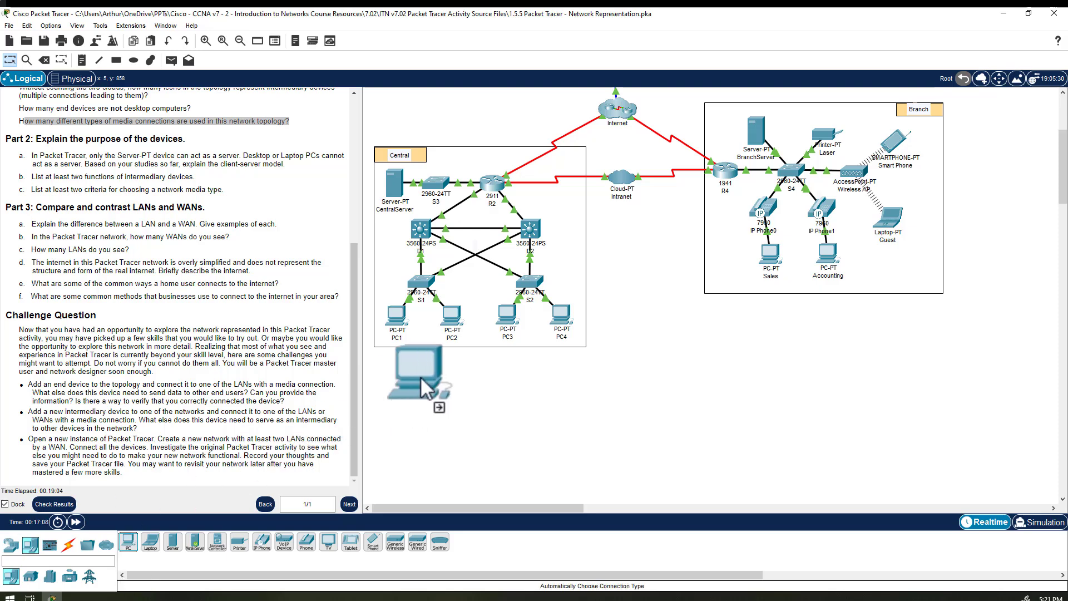
pyautogui.click(609, 282)
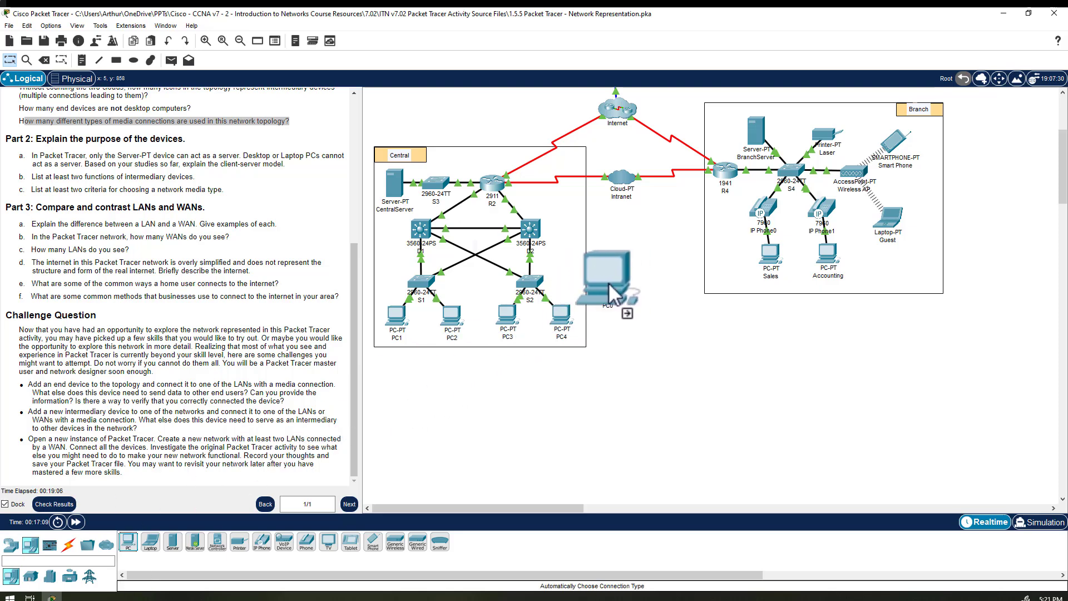
# Cable PC0's FastEthernet0 to S2's FastEthernet0/1 with a copper straight-through cable
pyautogui.click(69, 545)
pyautogui.click(195, 541)
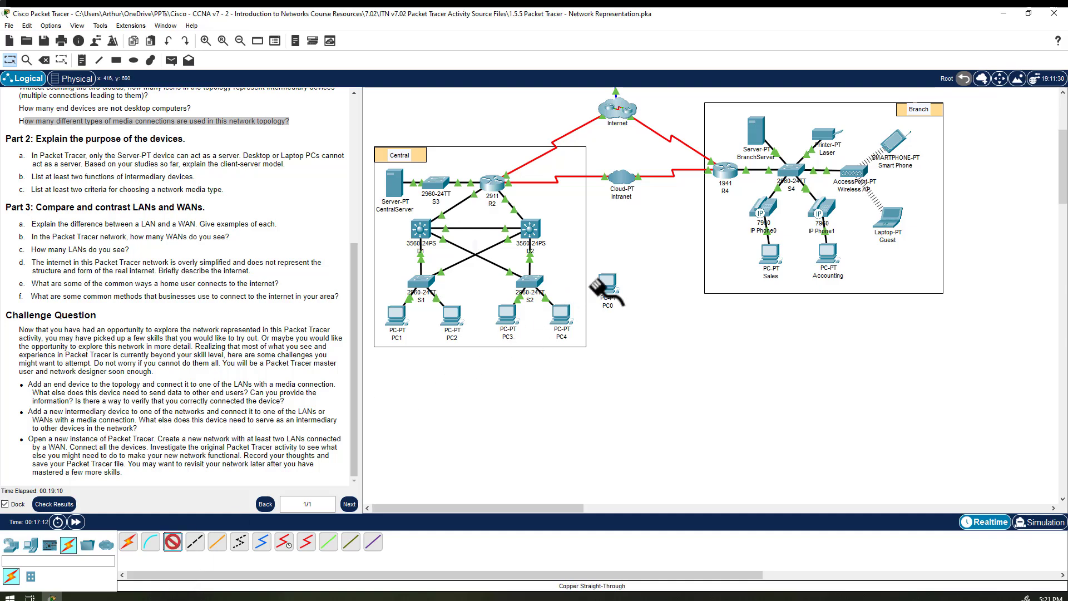
pyautogui.click(611, 284)
pyautogui.click(634, 333)
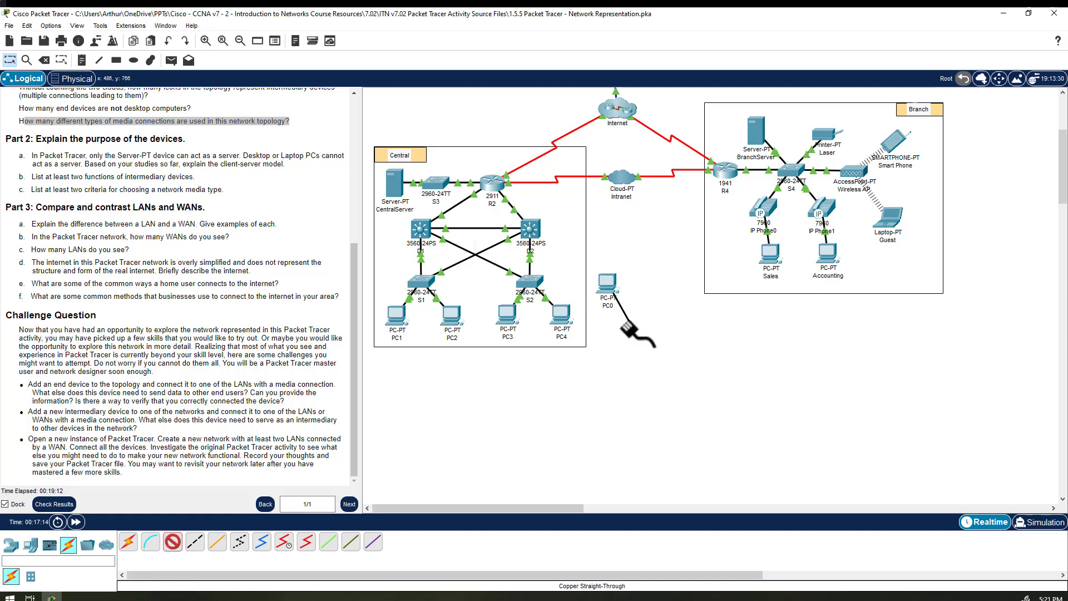
pyautogui.click(532, 280)
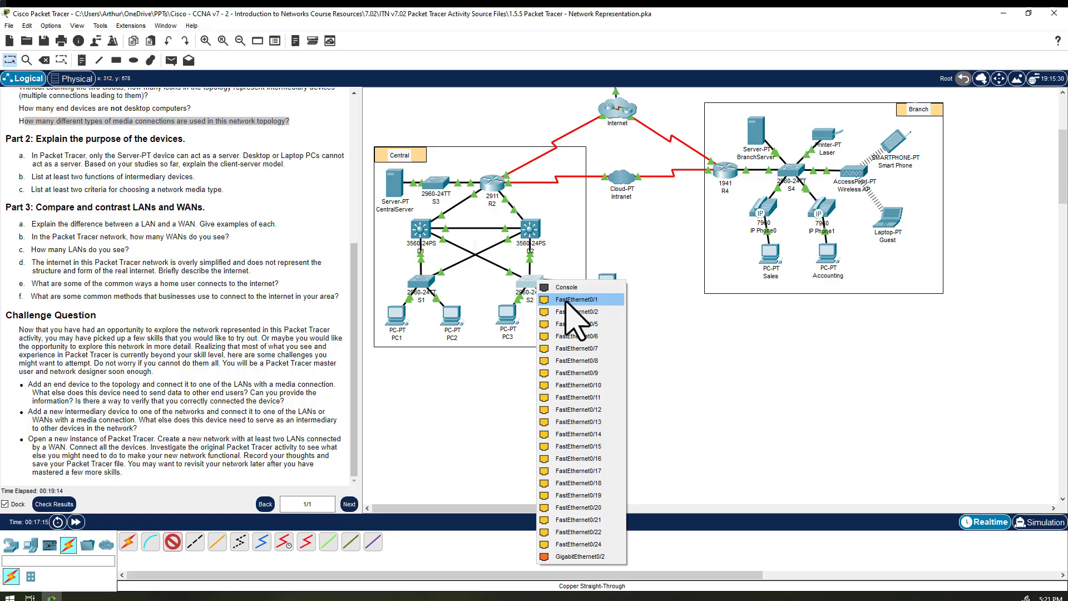
pyautogui.click(567, 301)
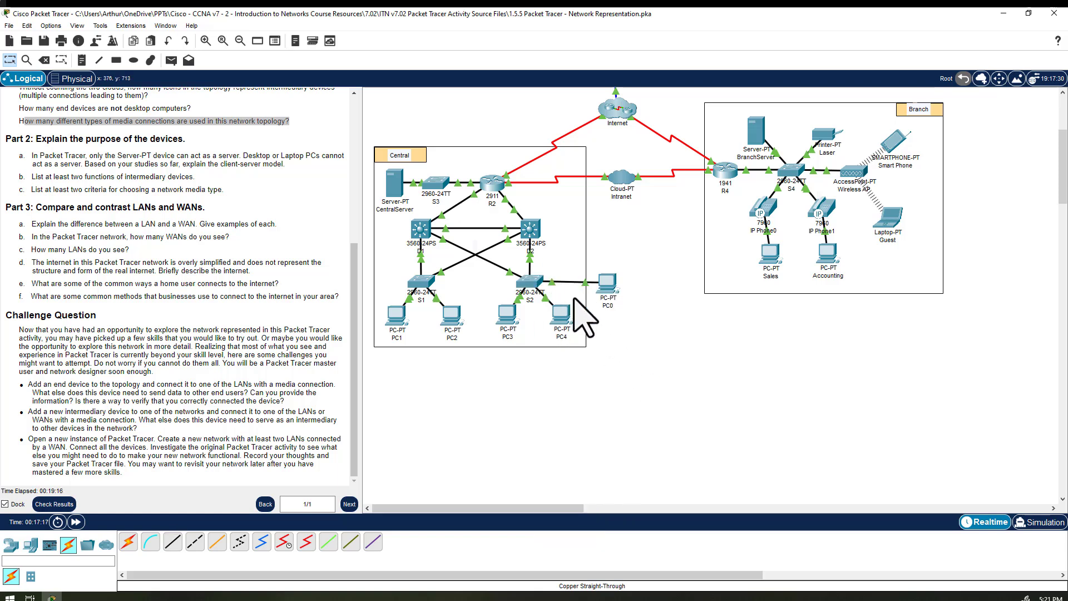
# Switch PC0's IP Configuration to DHCP, obtaining 10.3.0.5 with gateway 10.3.0.1
pyautogui.click(608, 298)
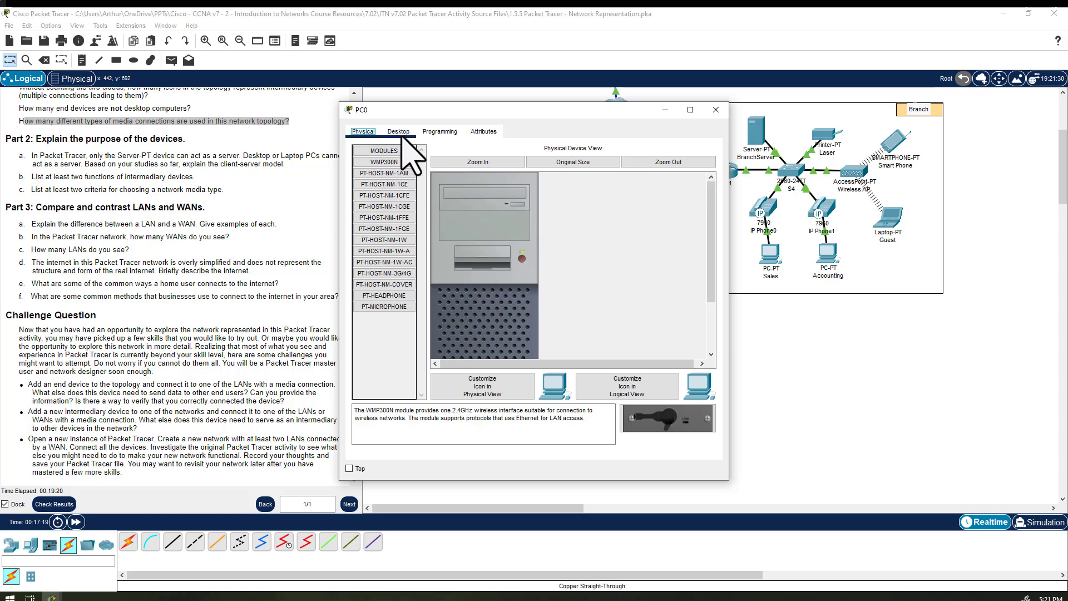
pyautogui.click(399, 133)
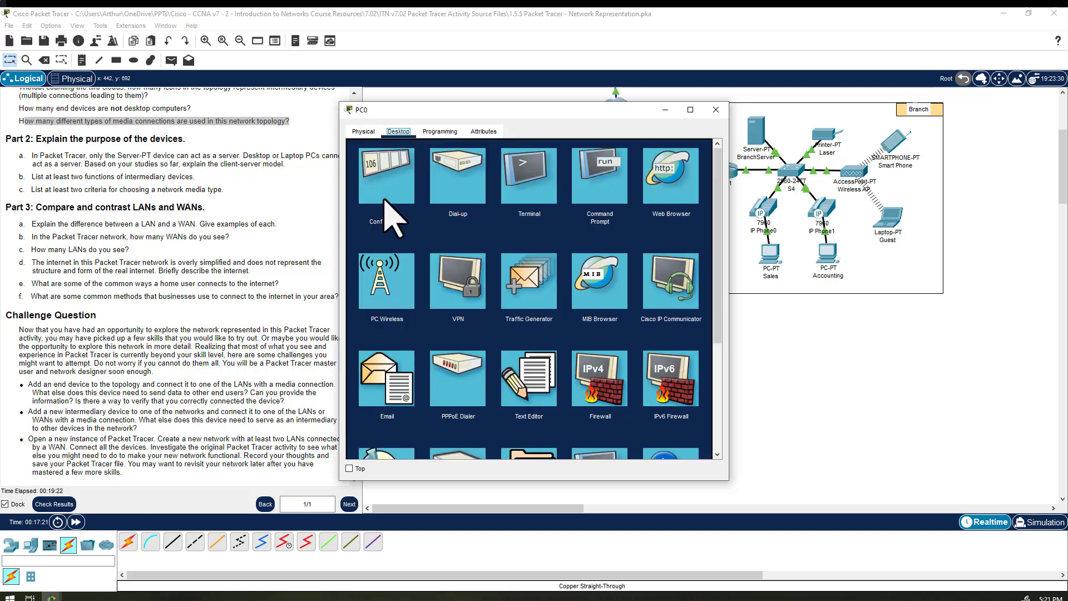
pyautogui.click(395, 217)
pyautogui.click(367, 193)
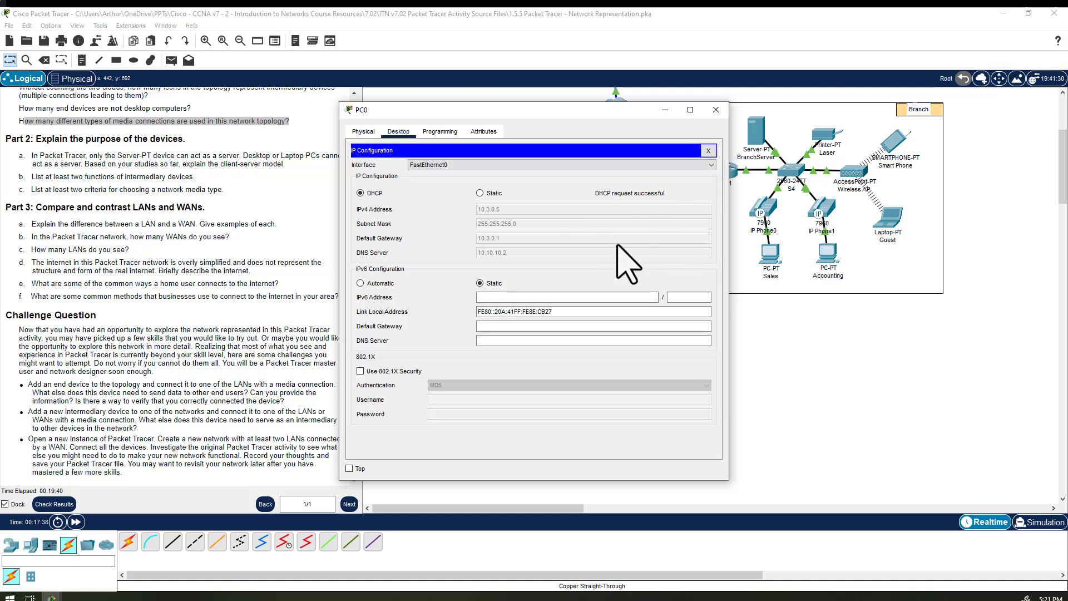
pyautogui.click(708, 150)
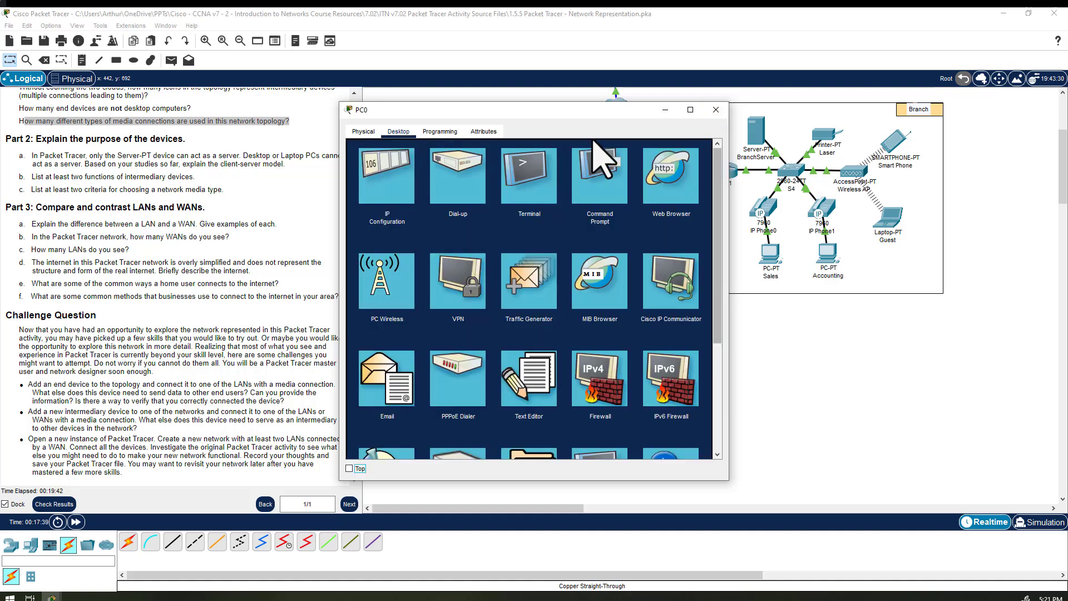
# Run ipconfig and ping 10.3.0.1 from PC0's Command Prompt, getting 4 of 4 replies
pyautogui.click(598, 189)
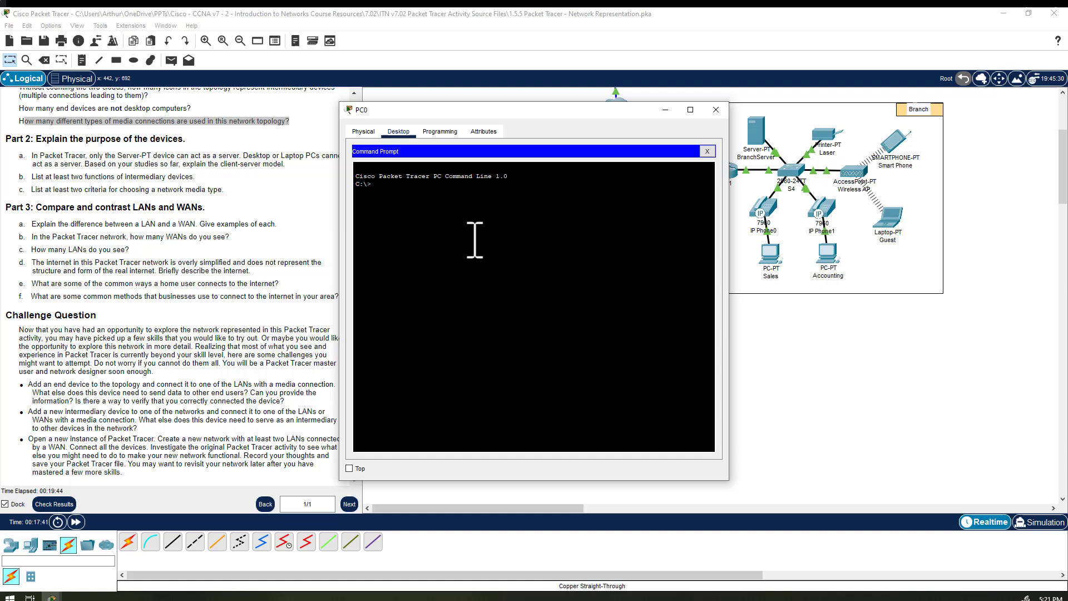
pyautogui.write('ping 10.0')
pyautogui.press('BackSpace')
pyautogui.press('BackSpace')
pyautogui.press('BackSpace')
pyautogui.press('BackSpace')
pyautogui.press('BackSpace')
pyautogui.press('BackSpace')
pyautogui.press('BackSpace')
pyautogui.press('BackSpace')
pyautogui.write('ipconfig')
pyautogui.press('Return')
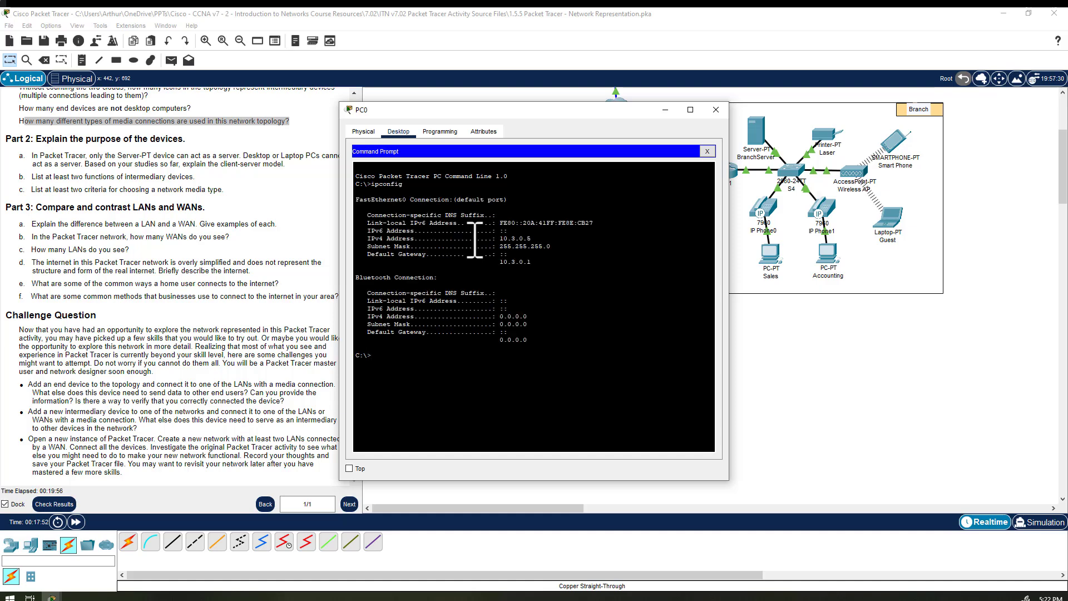
pyautogui.write('ping 10.3.0.1')
pyautogui.press('Return')
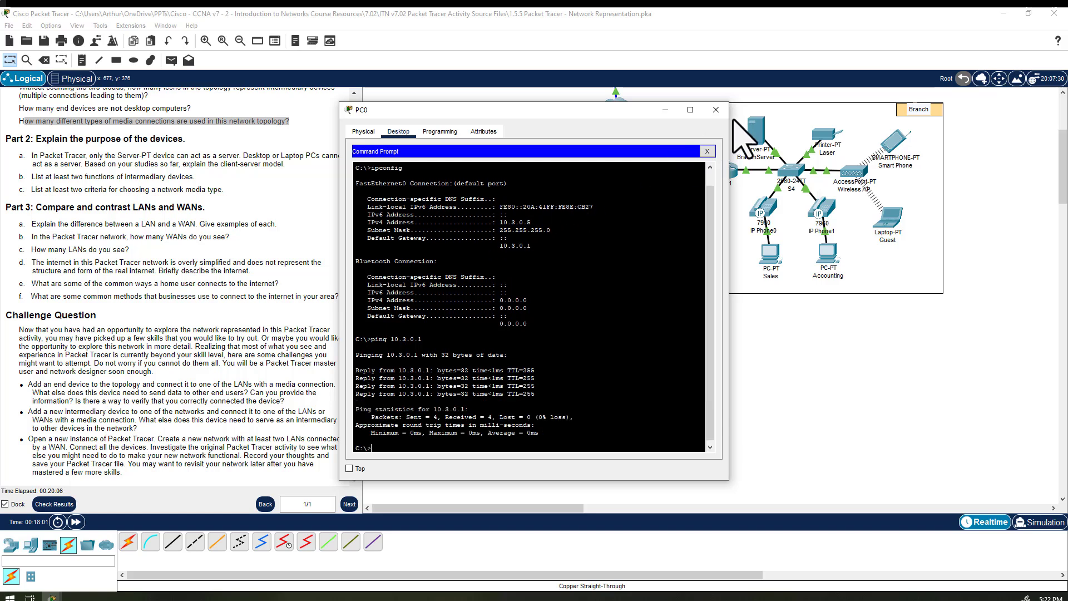
pyautogui.click(706, 151)
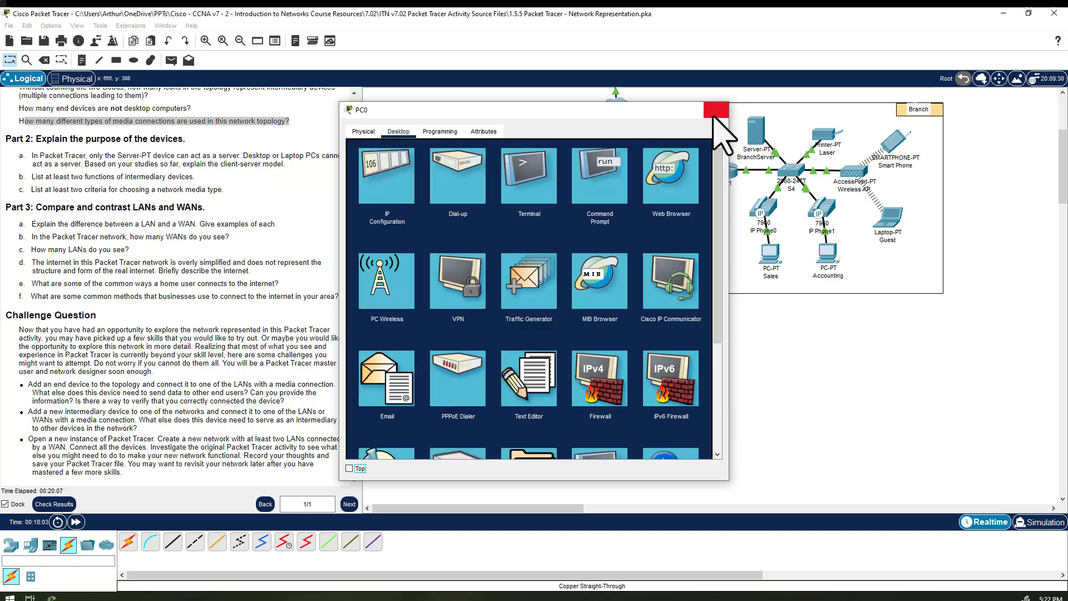
# Close PC0's window and place a new PC5 below the Branch area
pyautogui.click(716, 110)
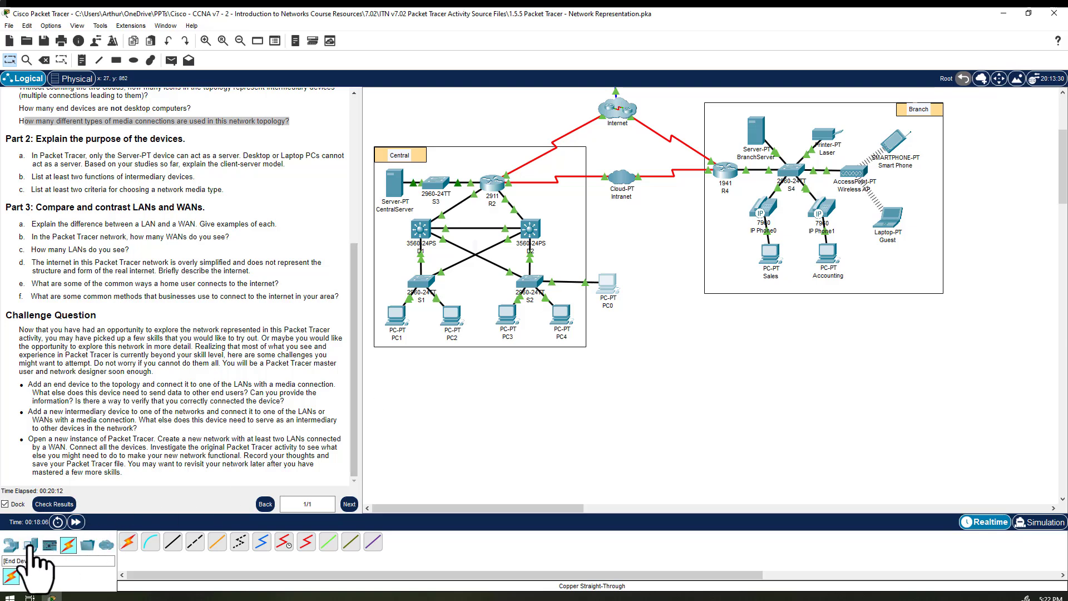
pyautogui.click(31, 544)
pyautogui.moveTo(126, 550); pyautogui.dragTo(798, 325)
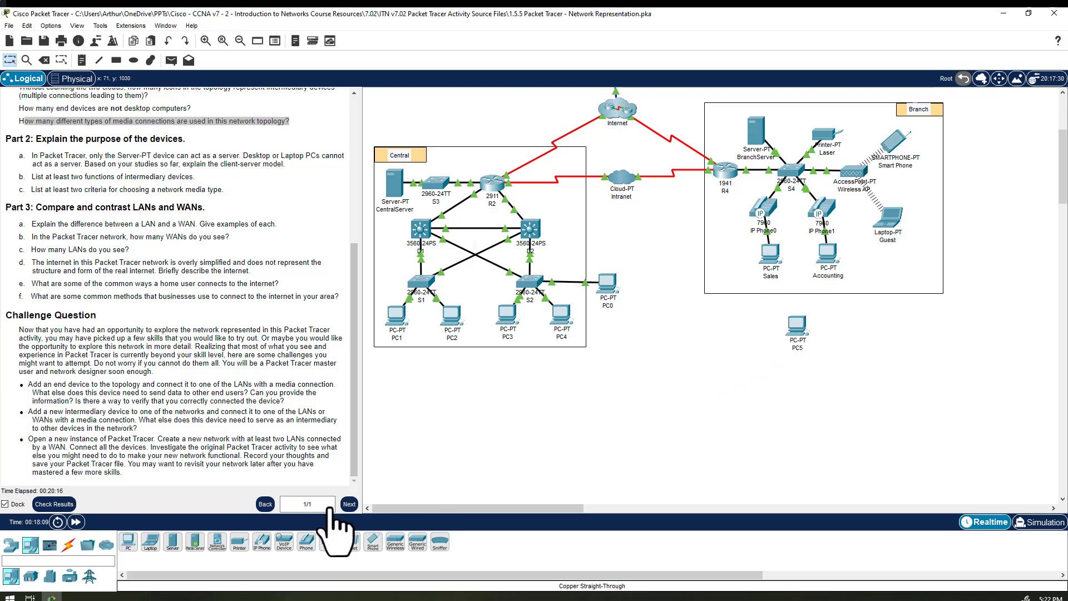
# Cable PC5's FastEthernet0 to a free port on switch S4 with copper straight-through
pyautogui.click(68, 544)
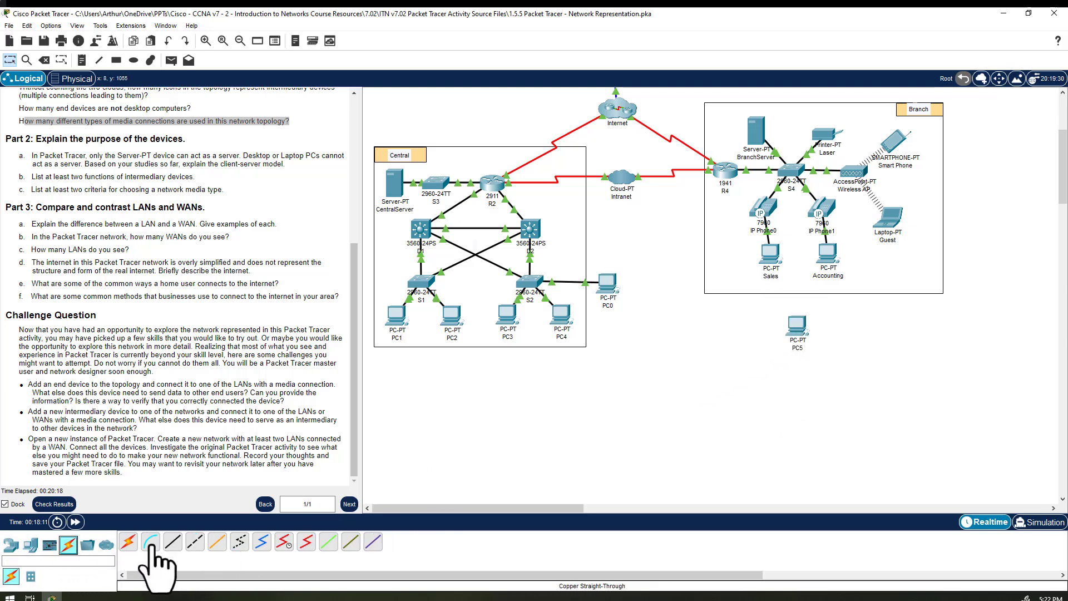
pyautogui.click(172, 541)
pyautogui.click(798, 320)
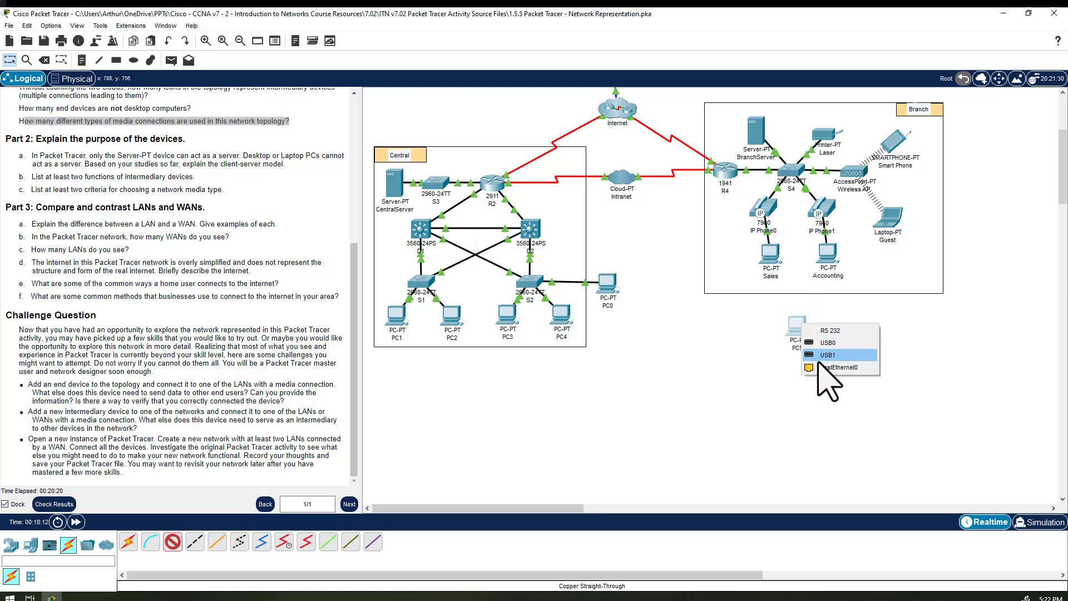
pyautogui.click(826, 349)
pyautogui.click(791, 170)
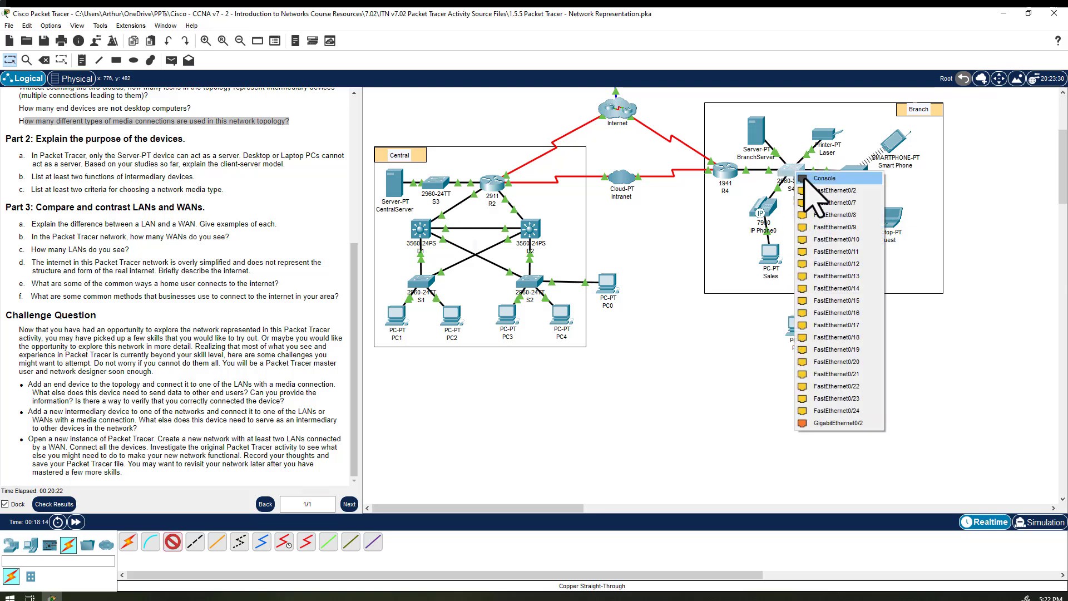
pyautogui.click(832, 189)
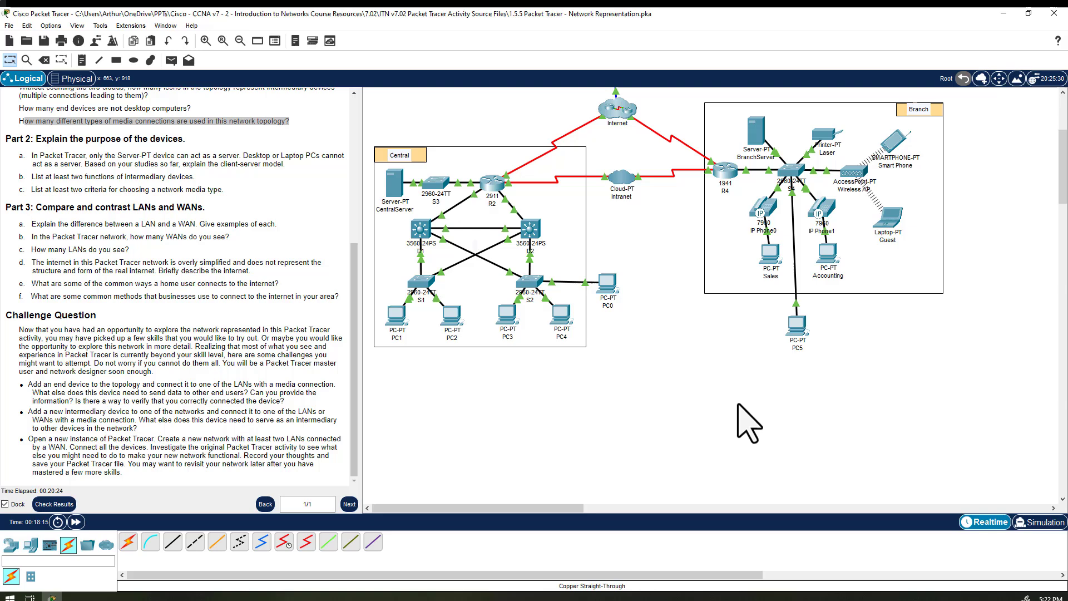
# Switch PC5 to DHCP, getting 172.16.0.12 with gateway 172.16.0.1, and IPv6 to automatic
pyautogui.click(796, 322)
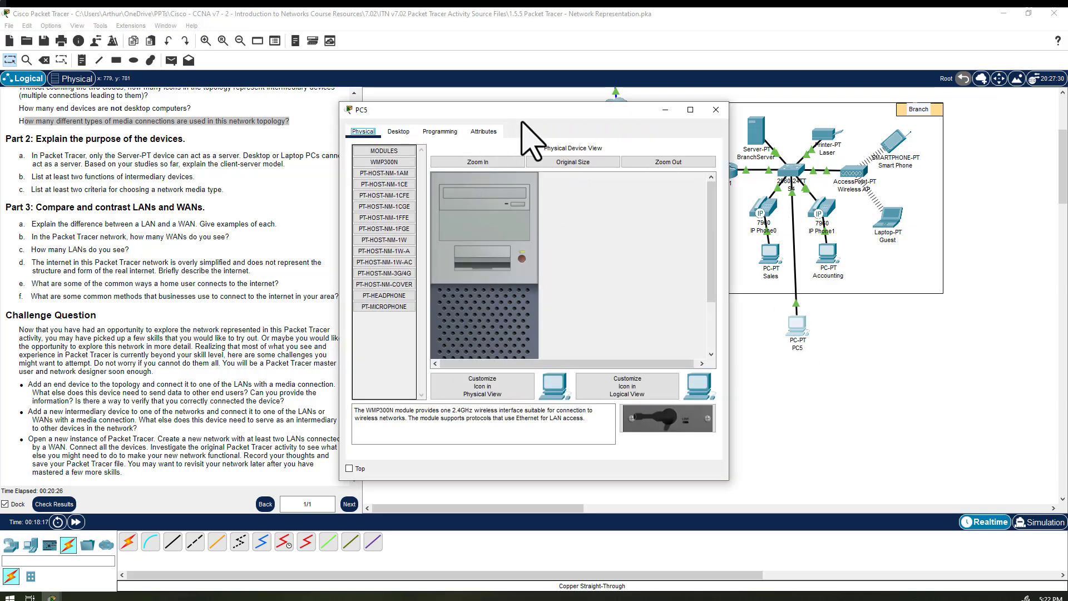
pyautogui.moveTo(539, 115); pyautogui.dragTo(432, 144)
pyautogui.click(299, 156)
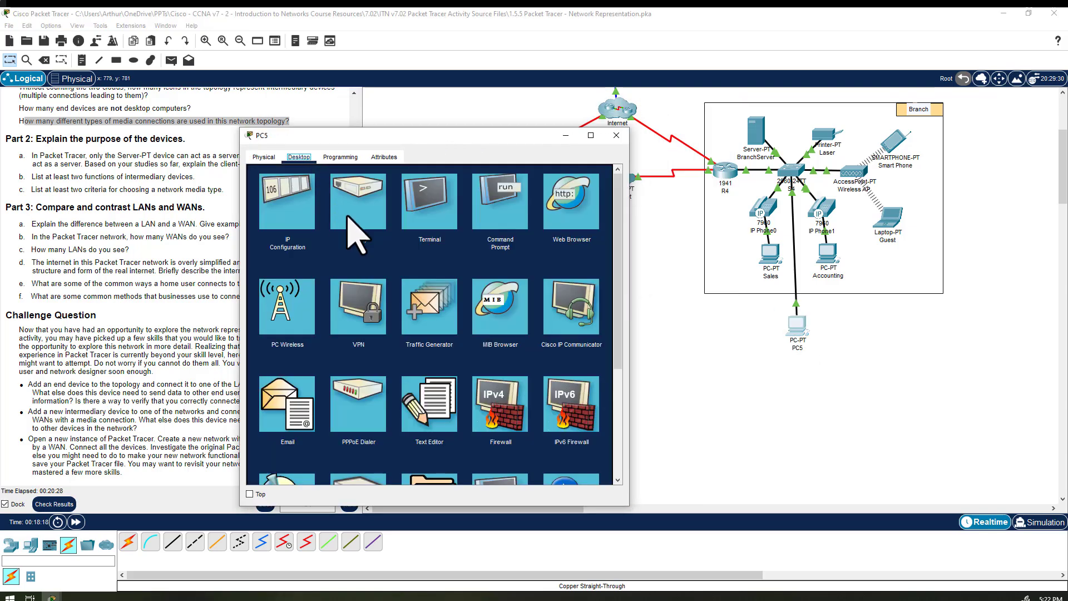
pyautogui.click(295, 220)
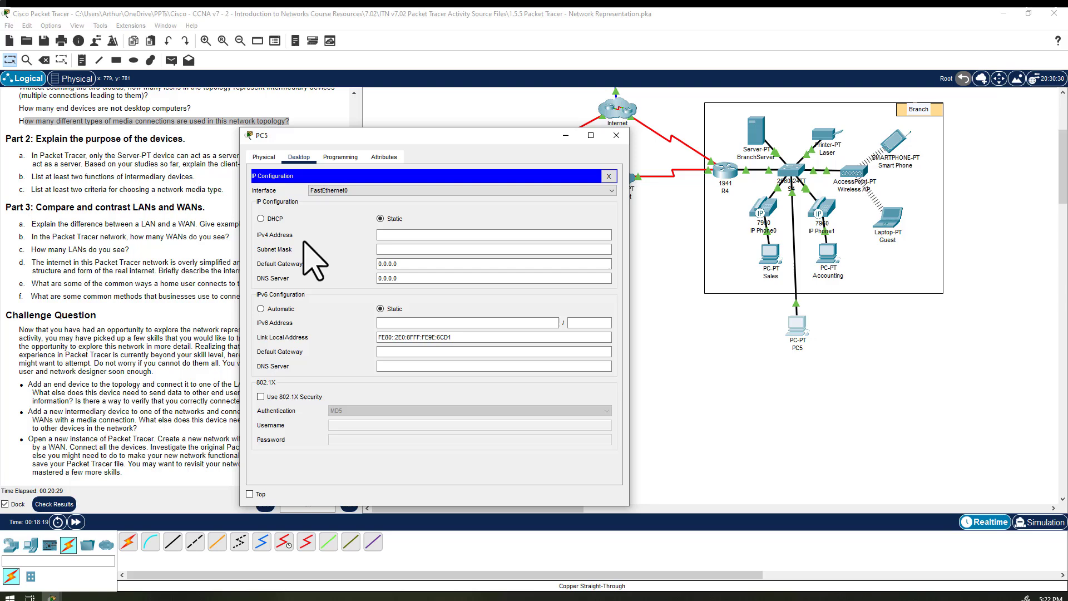
pyautogui.click(261, 218)
pyautogui.click(268, 308)
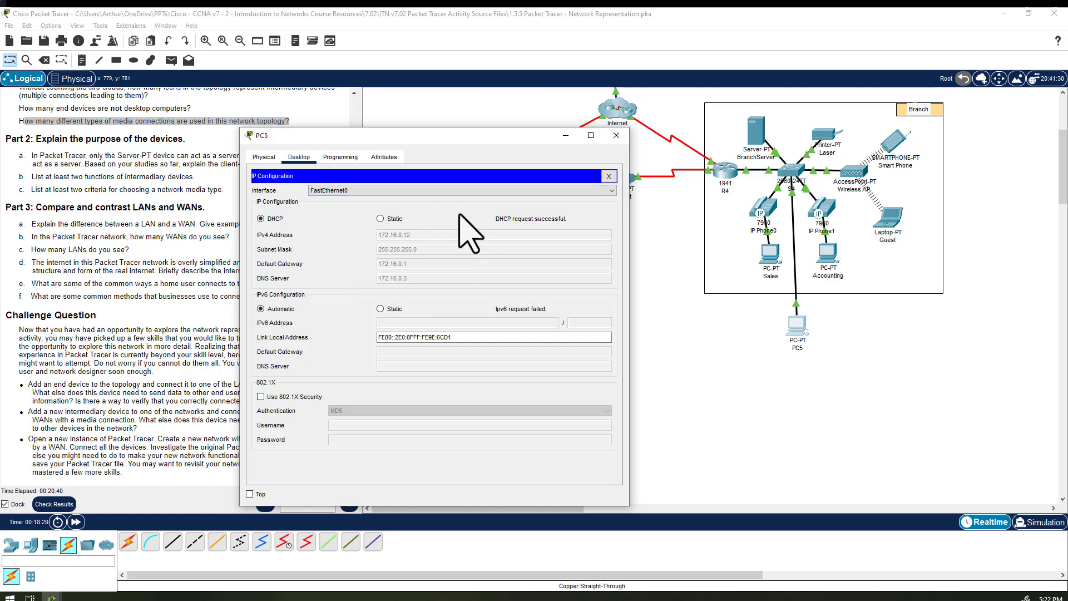
pyautogui.click(616, 136)
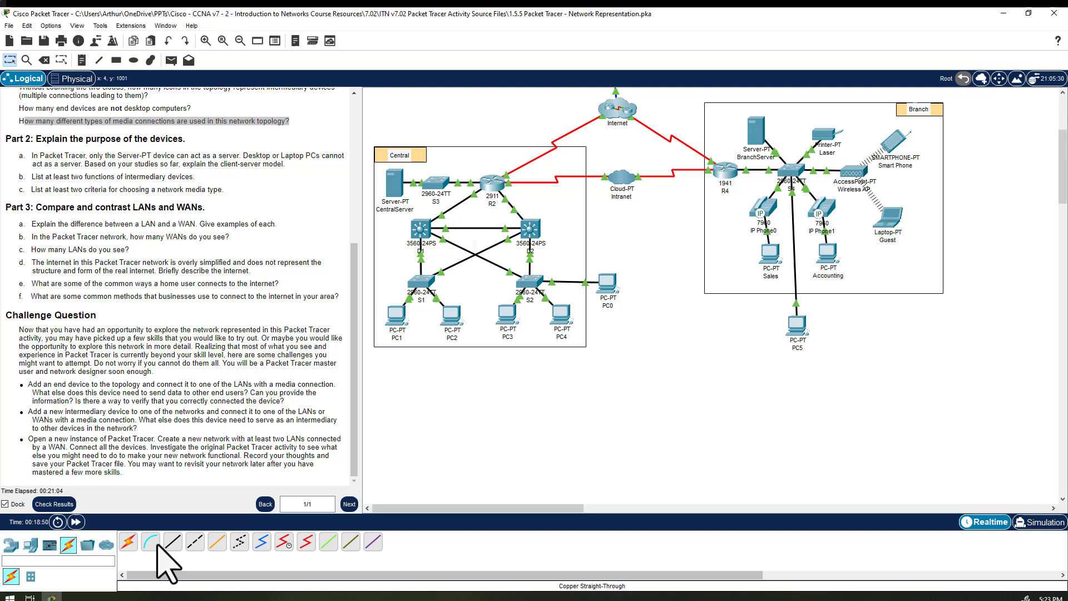
# Place an ISR4331 router below the Intranet cloud, between the Central and Branch areas
pyautogui.click(10, 544)
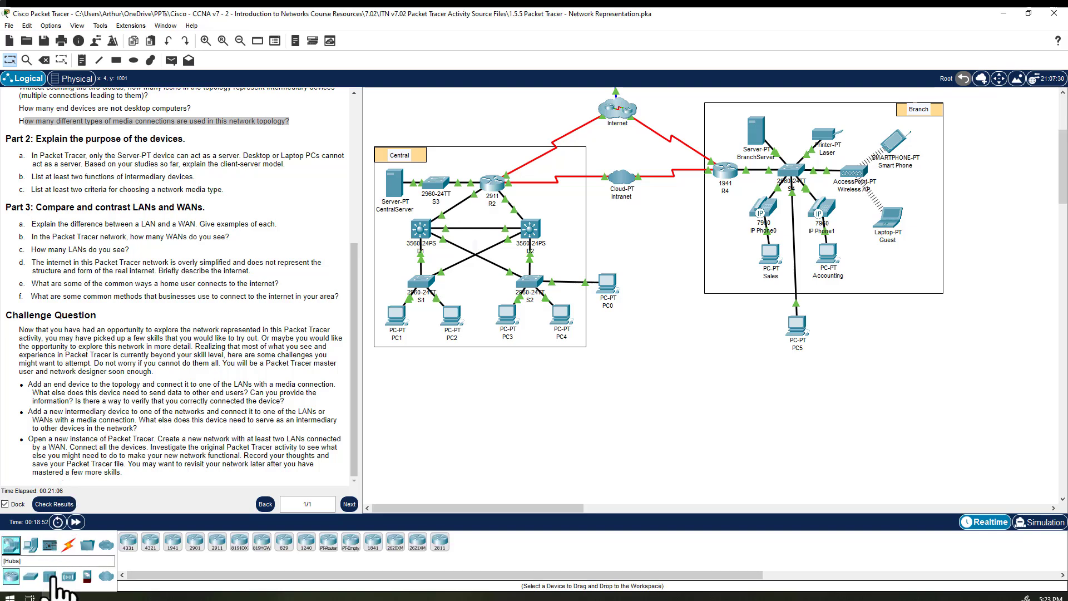
pyautogui.moveTo(128, 539); pyautogui.dragTo(643, 305)
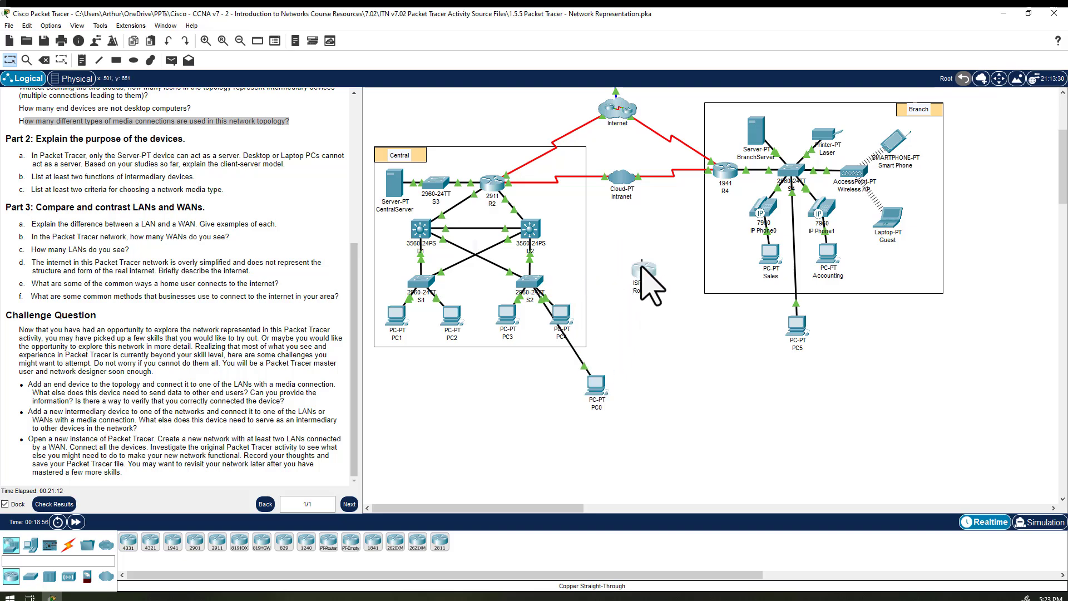
pyautogui.moveTo(641, 266); pyautogui.dragTo(634, 277)
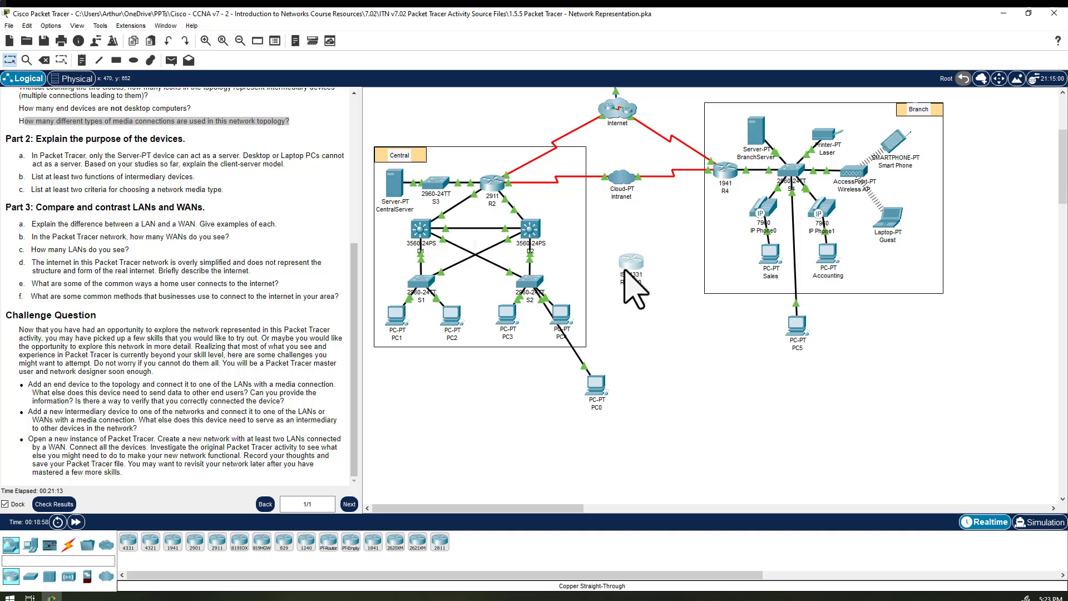
# Install an NIM-2T serial module in Router0, cycling its power, then close the device window
pyautogui.click(629, 271)
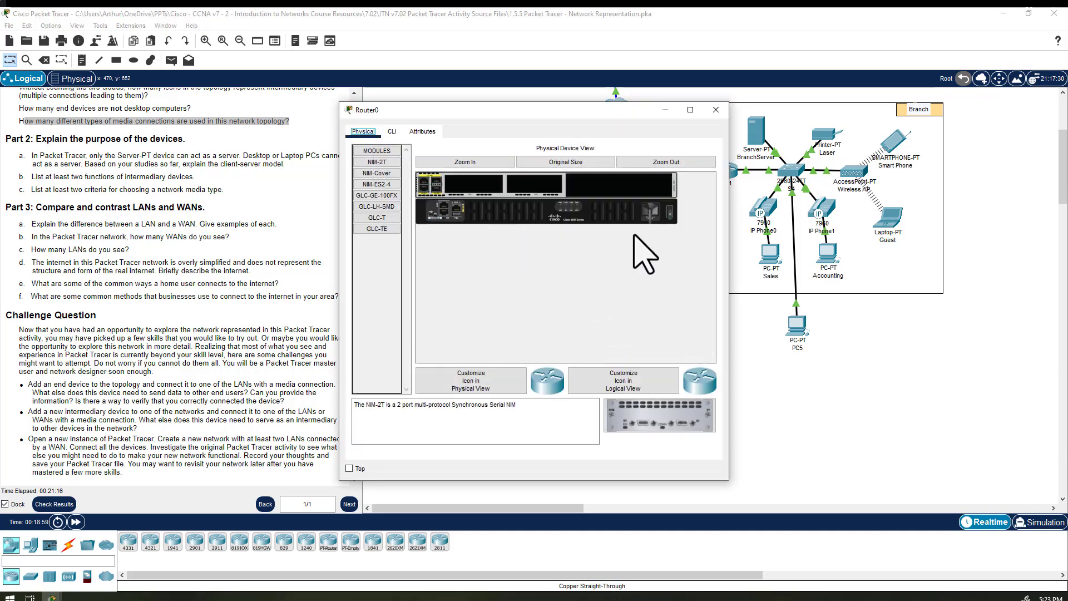
pyautogui.moveTo(660, 415); pyautogui.dragTo(534, 187)
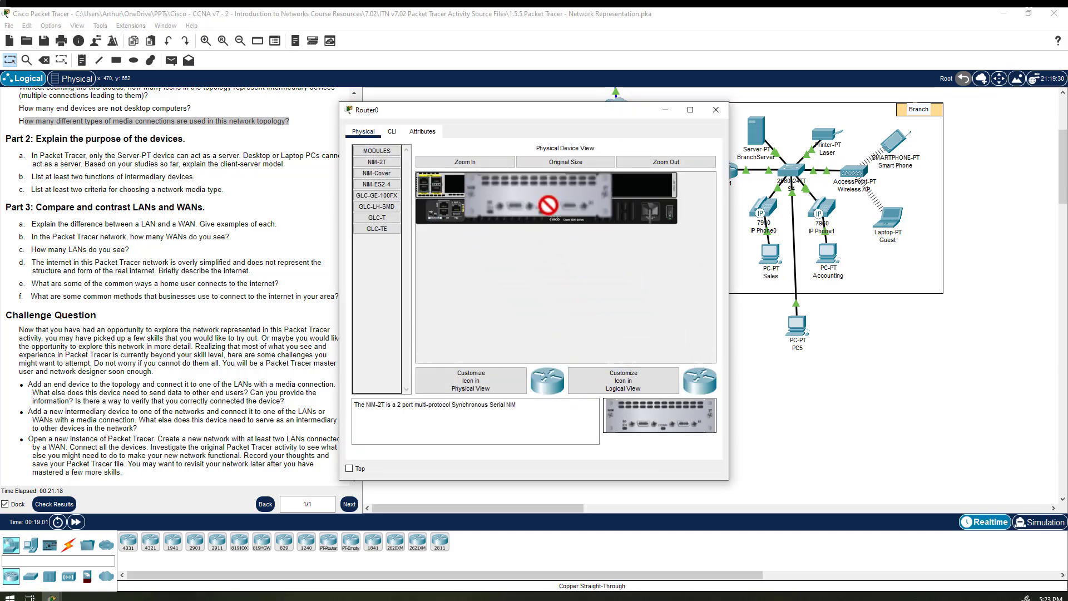
pyautogui.click(669, 211)
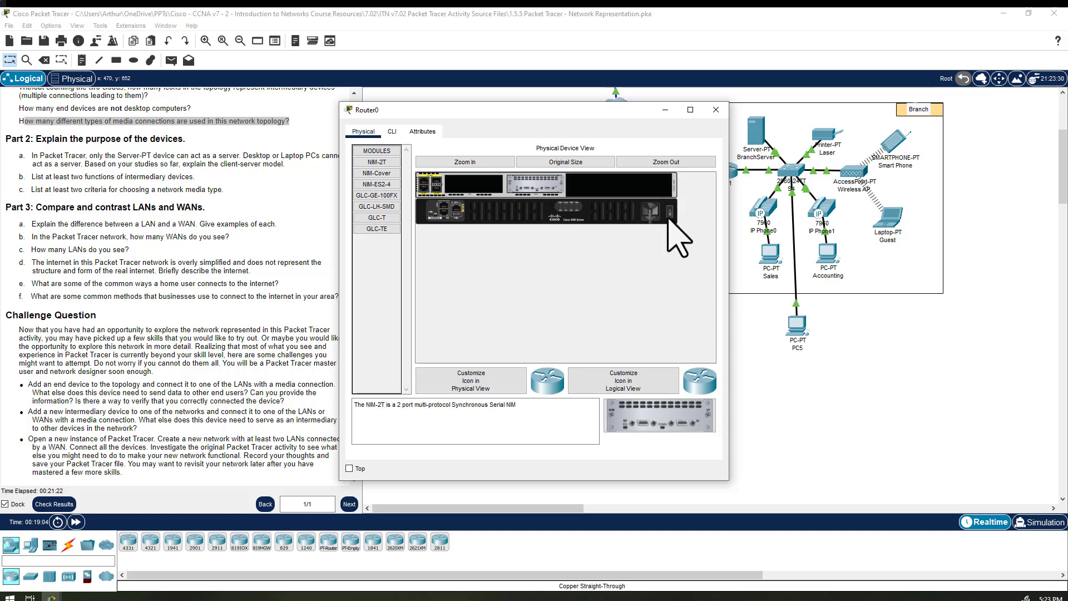
pyautogui.click(474, 163)
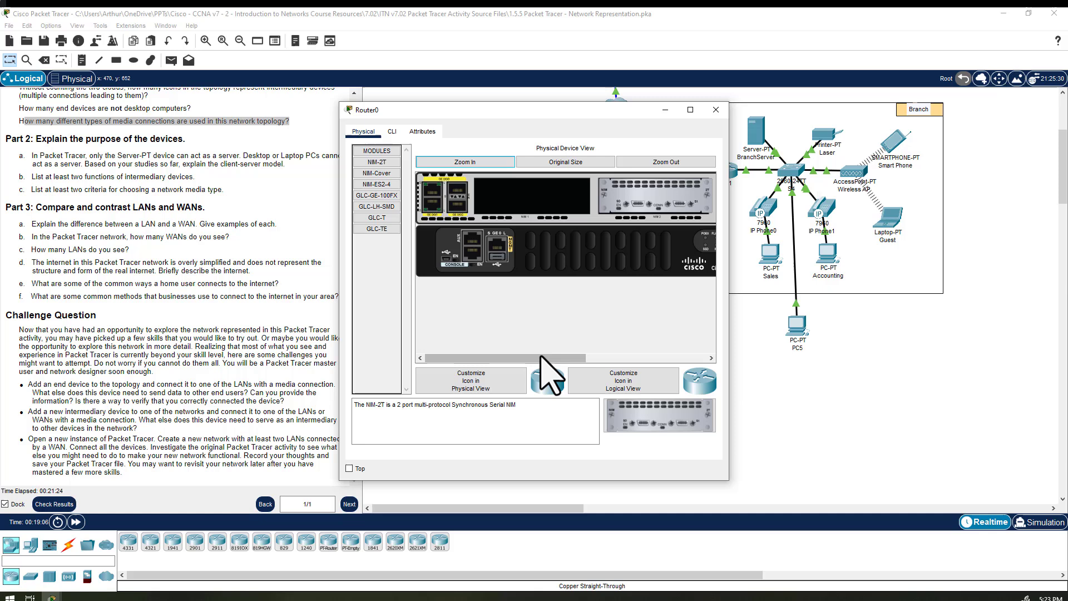
pyautogui.moveTo(541, 358); pyautogui.dragTo(662, 359)
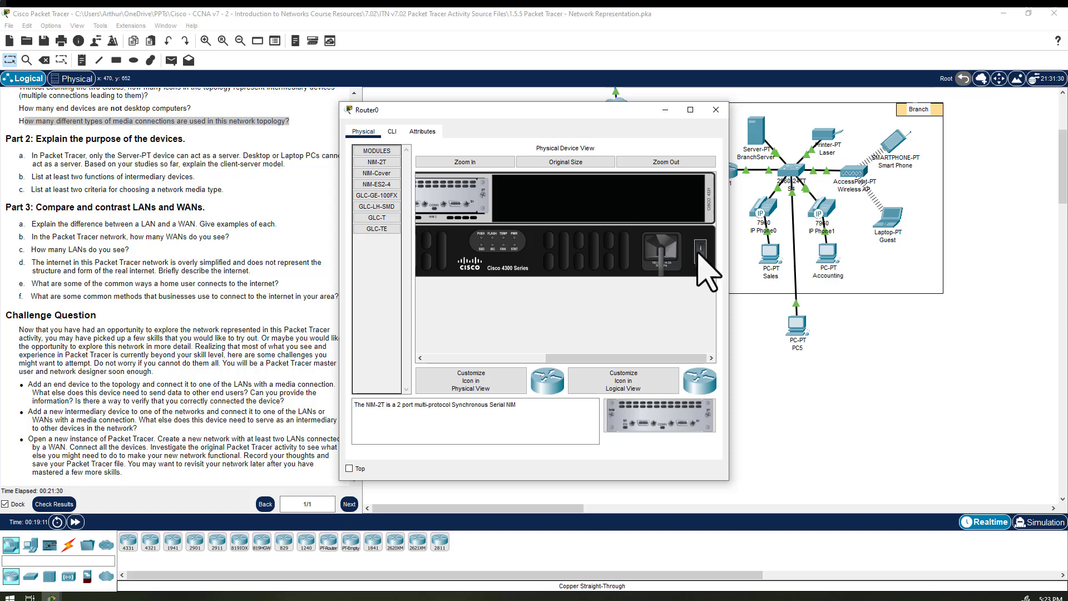
pyautogui.click(716, 110)
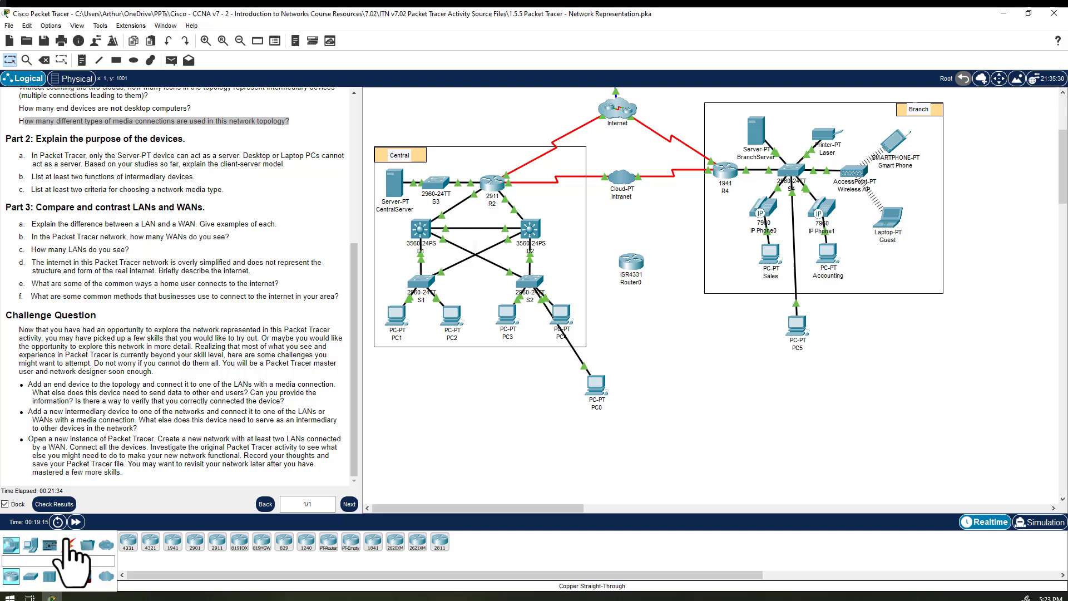
# Run a Serial DCE cable from Router0's Serial0/2/0 to the Intranet cloud's Serial2 port
pyautogui.click(68, 542)
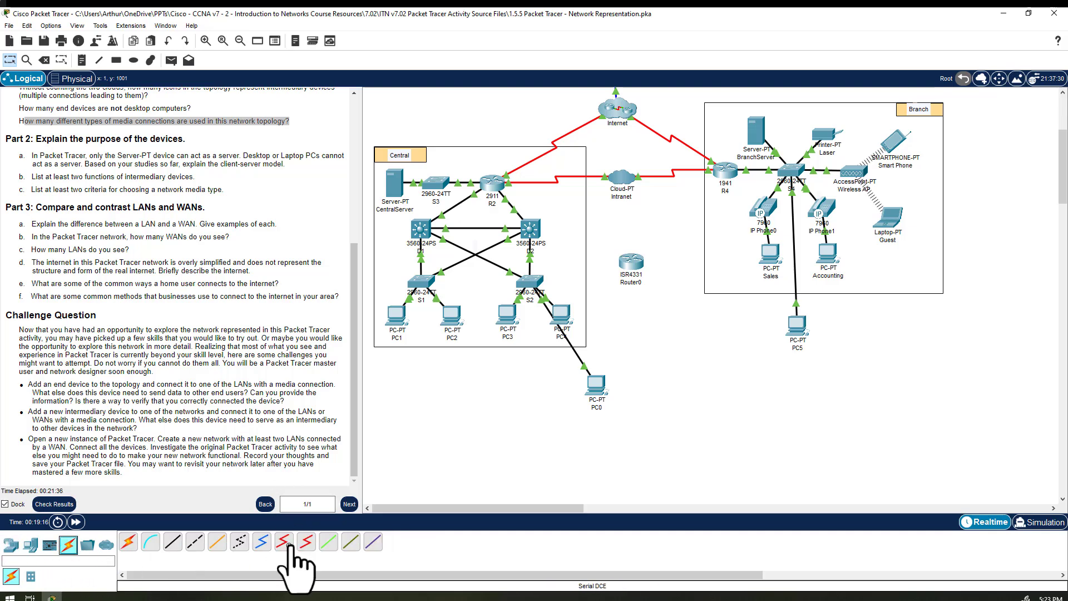
pyautogui.click(287, 544)
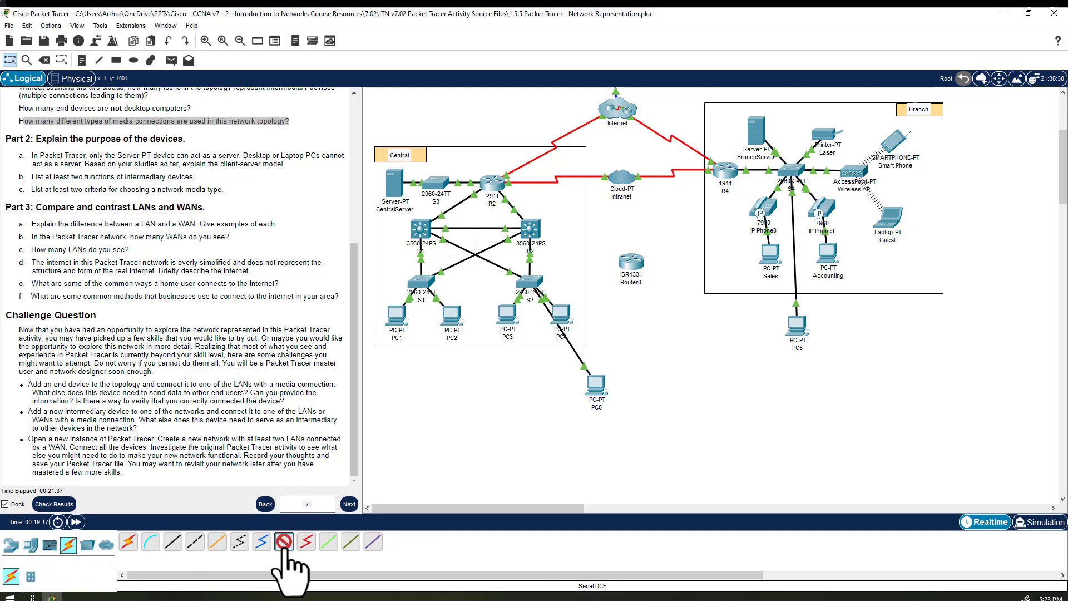
pyautogui.click(634, 267)
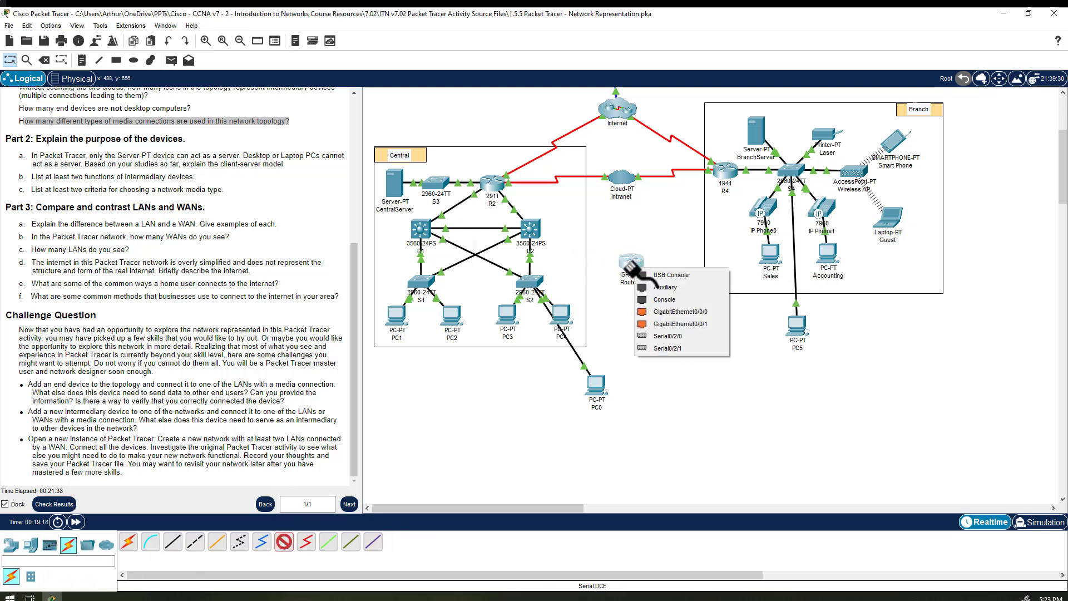
pyautogui.click(667, 336)
pyautogui.click(632, 179)
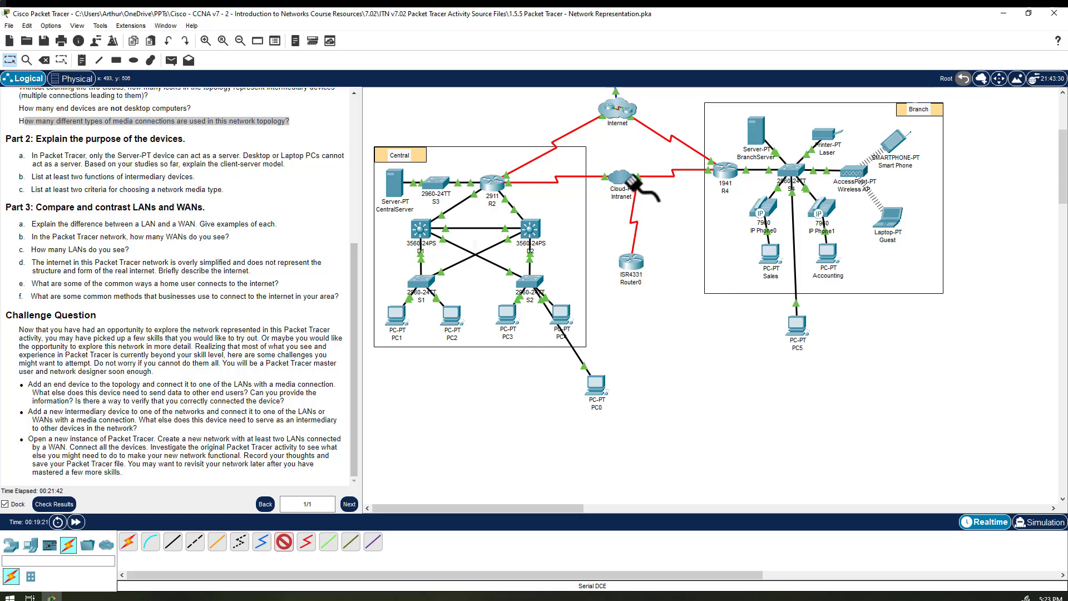
pyautogui.click(627, 178)
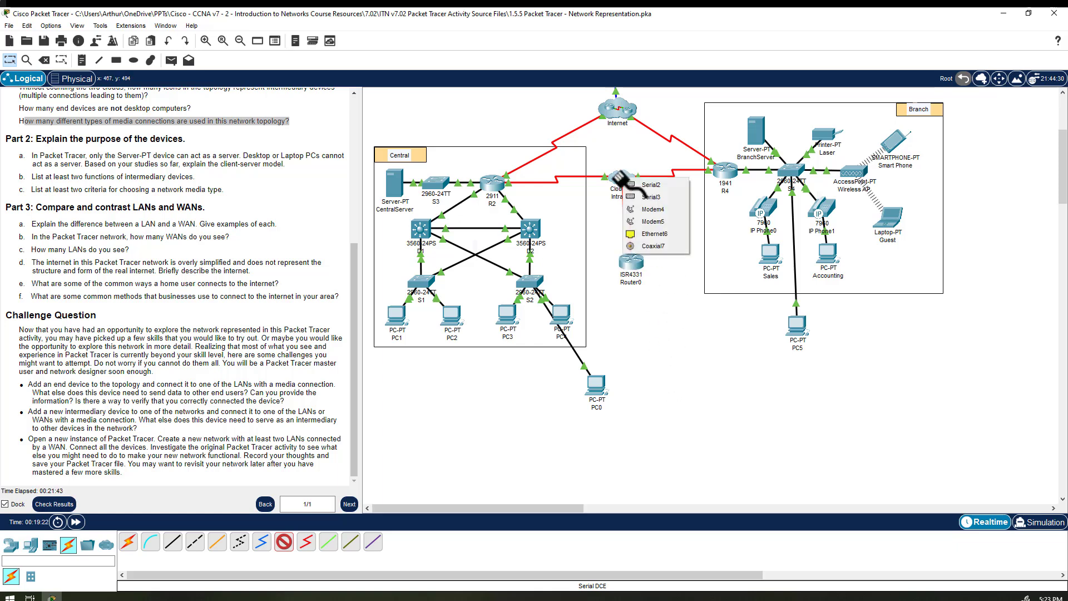
pyautogui.click(646, 186)
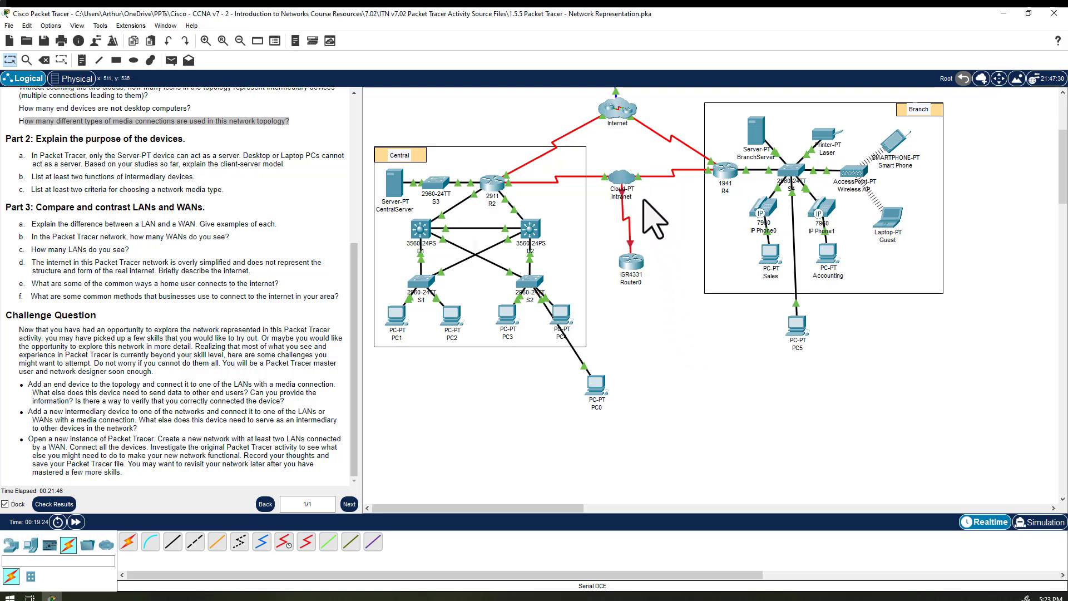
pyautogui.click(631, 272)
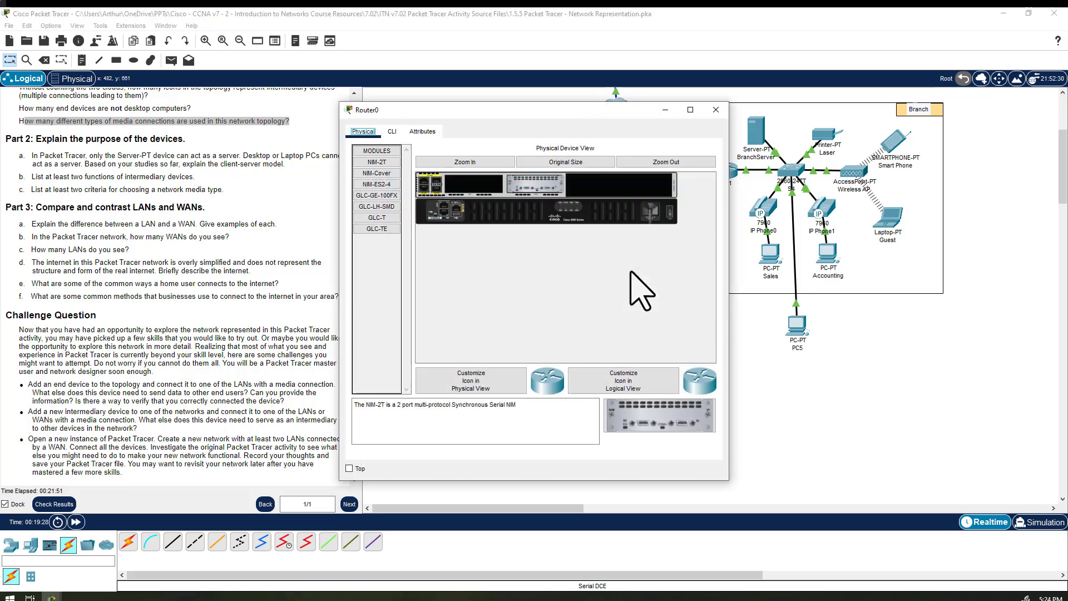
pyautogui.click(392, 131)
pyautogui.click(420, 132)
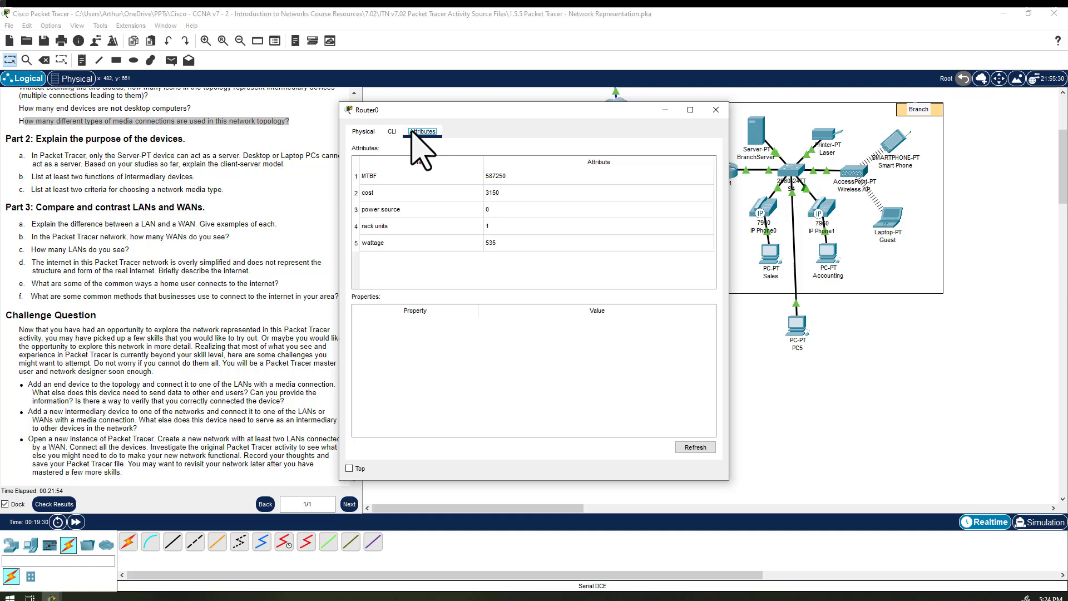
pyautogui.click(365, 132)
pyautogui.click(391, 131)
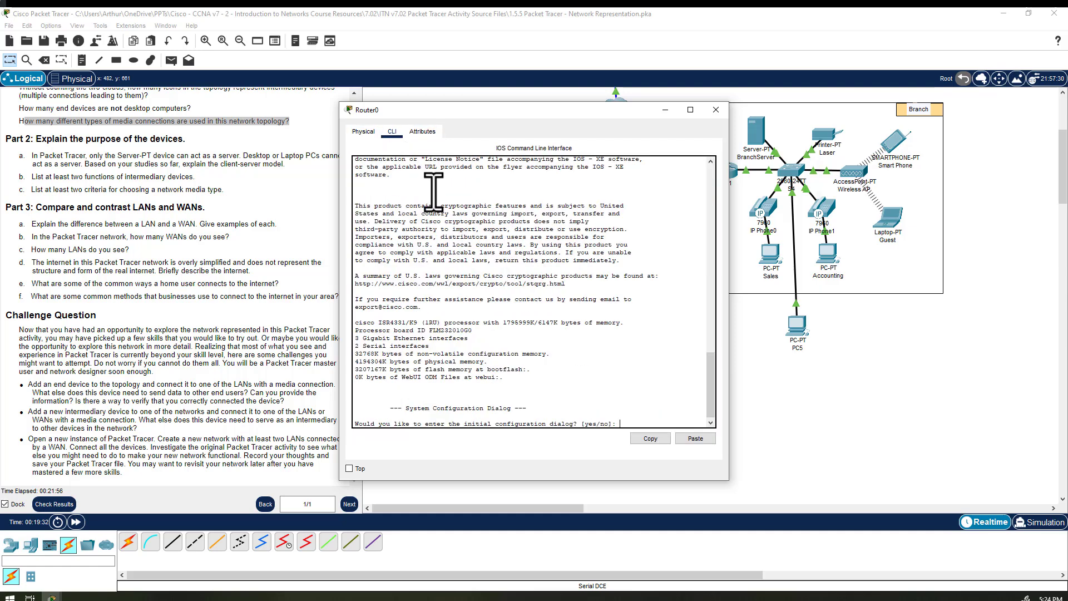
pyautogui.click(716, 109)
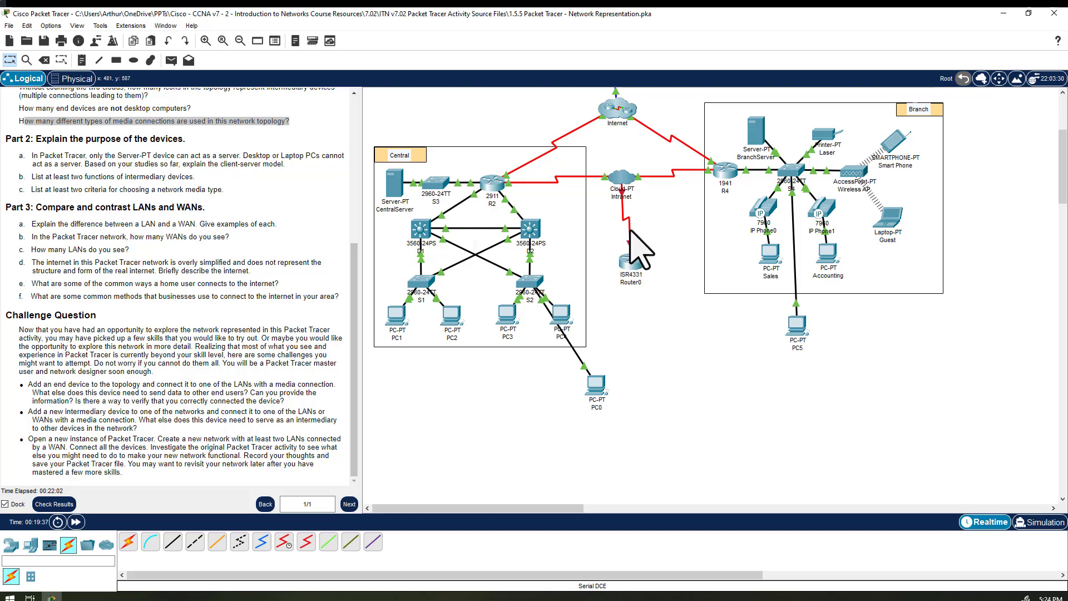
# In Router0's CLI, use en, conf t and int s0/2/1 to configure Serial0/2/1
pyautogui.moveTo(630, 232)
pyautogui.moveTo(632, 259)
pyautogui.click(623, 269)
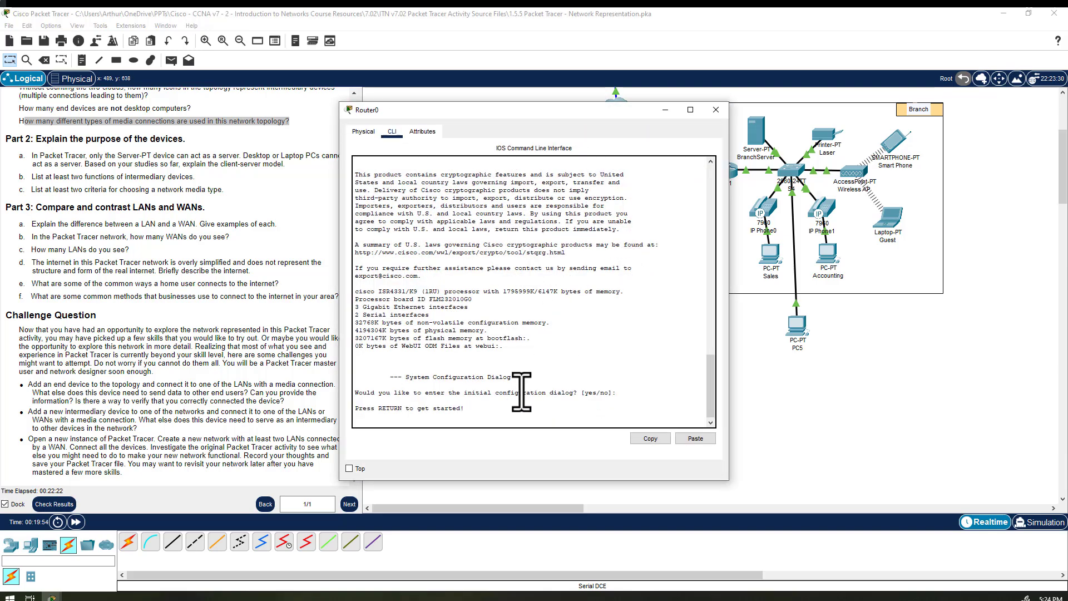
pyautogui.press('Return')
pyautogui.press('Return')
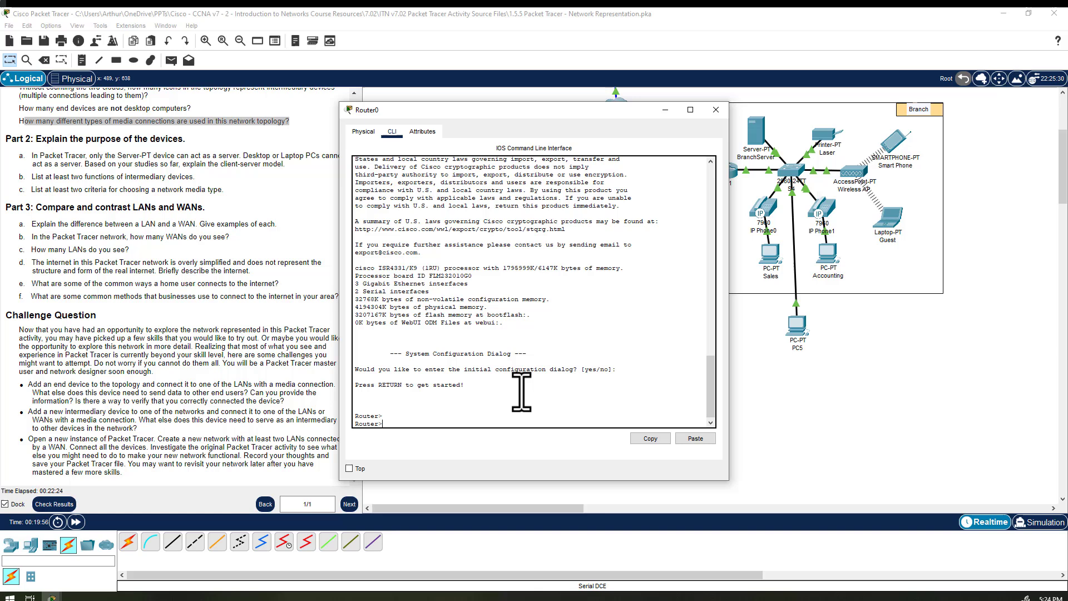
pyautogui.write('en')
pyautogui.press('Return')
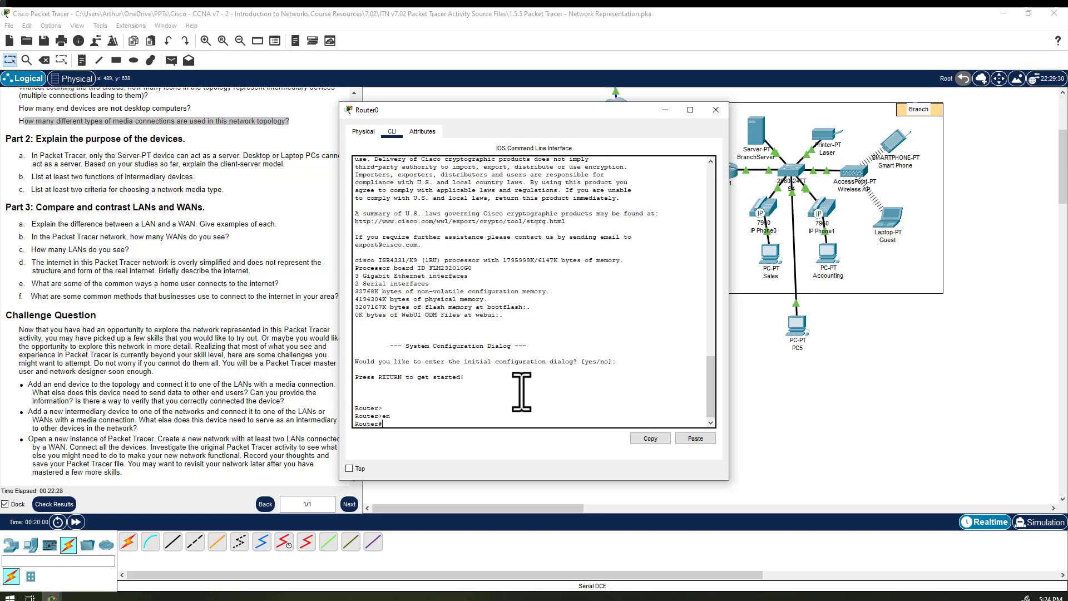
pyautogui.write('conf t')
pyautogui.press('Return')
pyautogui.write('ig)#int s0/2')
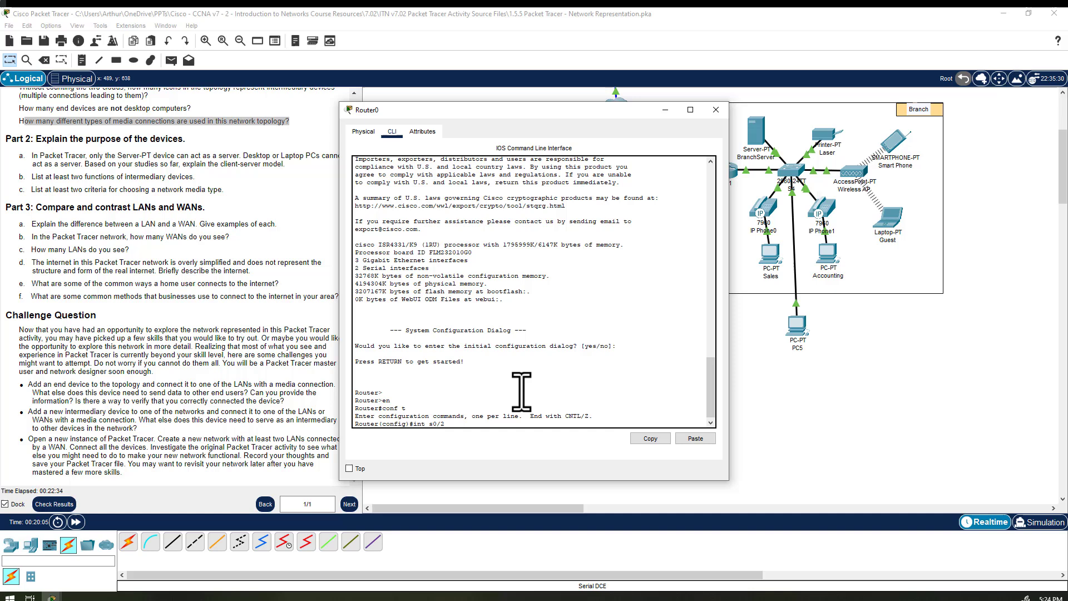
pyautogui.write('/1')
pyautogui.press('Return')
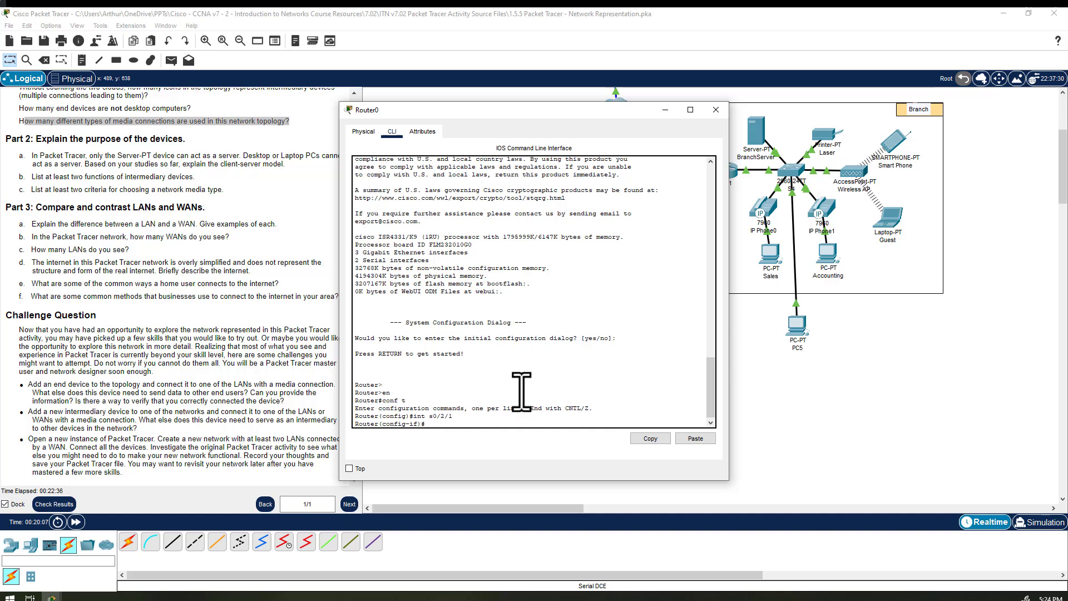
# Enable Serial0/2/1 with no shut, then enter ip dhcp on the interface
pyautogui.moveTo(448, 112); pyautogui.dragTo(58, 104)
pyautogui.moveTo(133, 102); pyautogui.dragTo(229, 108)
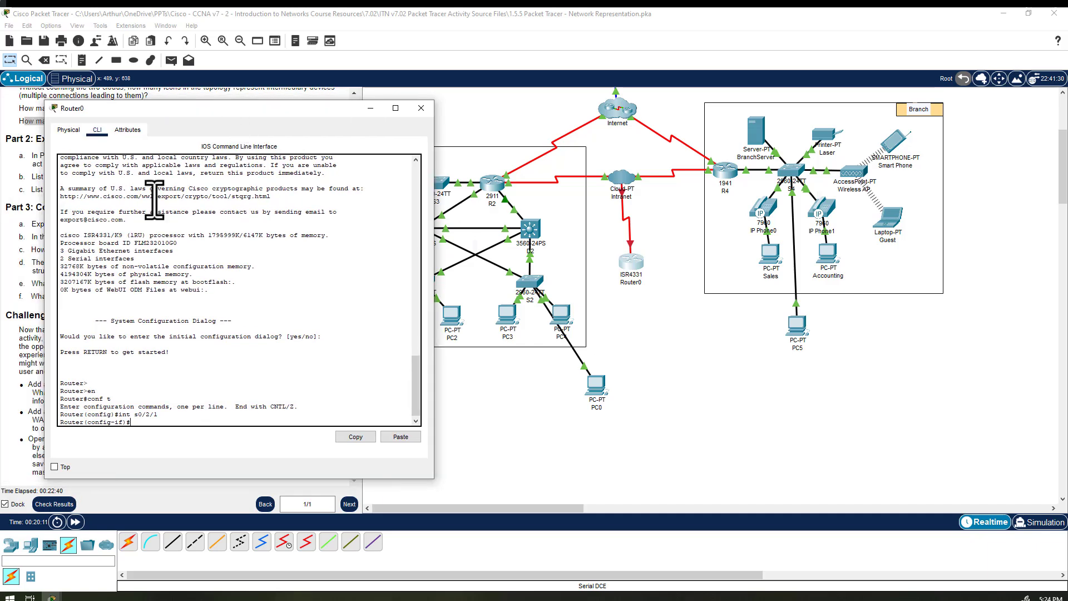
pyautogui.write('no sh')
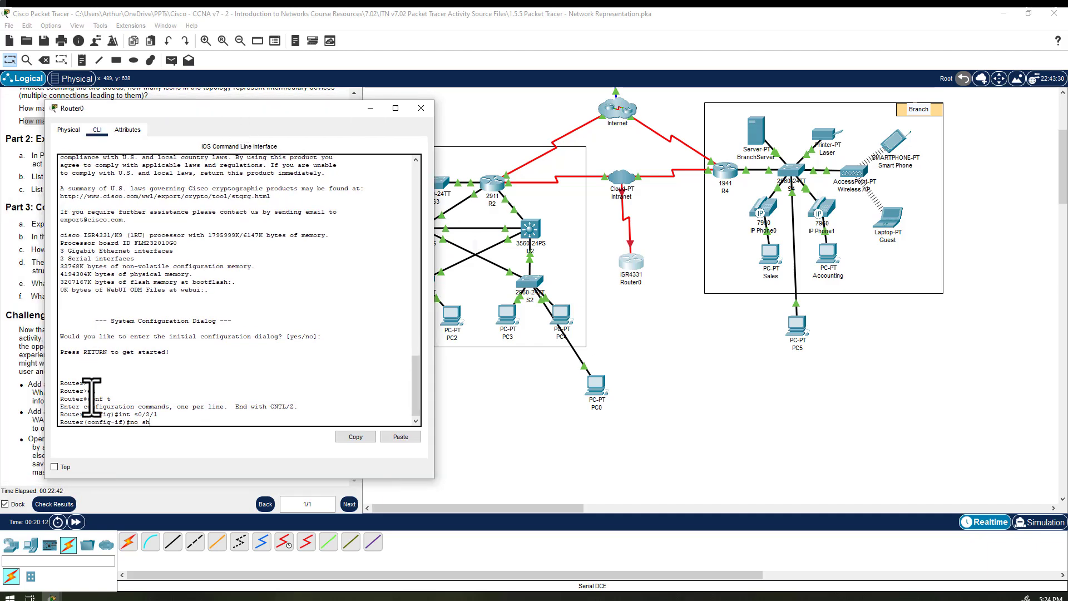
pyautogui.write('ut')
pyautogui.press('Return')
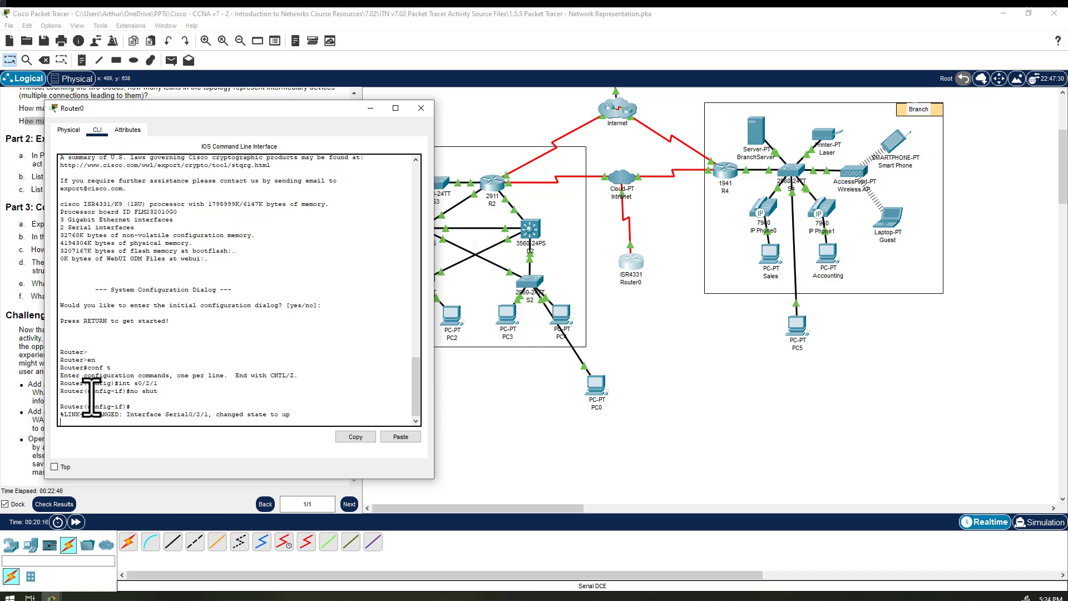
pyautogui.press('Return')
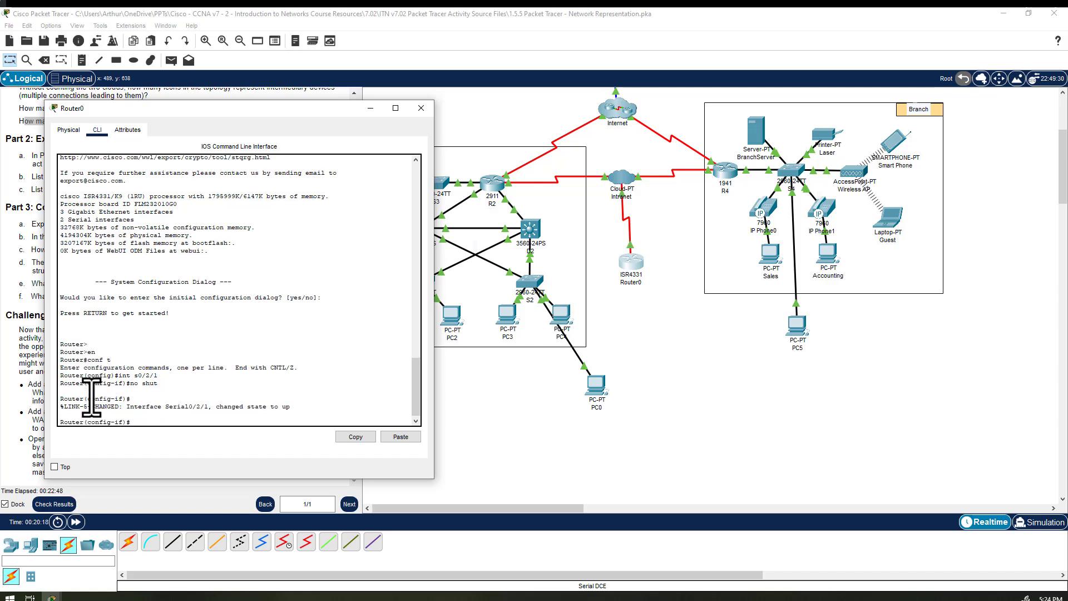
pyautogui.write('ip dhcp')
# Try ip dhcp and ip address dhcp on Serial0/2/1; both are rejected
pyautogui.press('Return')
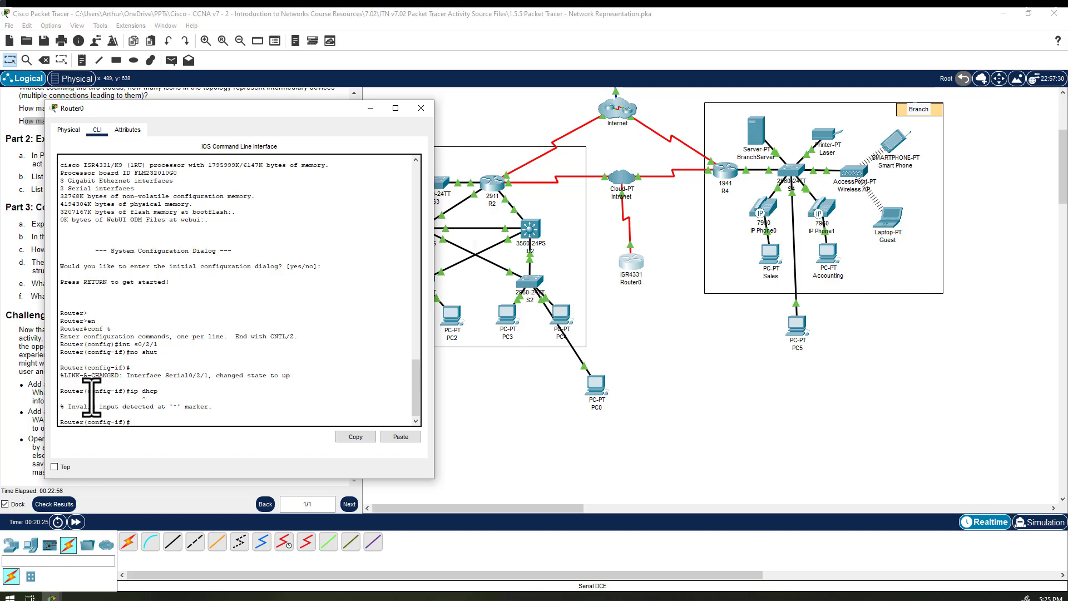
pyautogui.press('Up')
pyautogui.write('?')
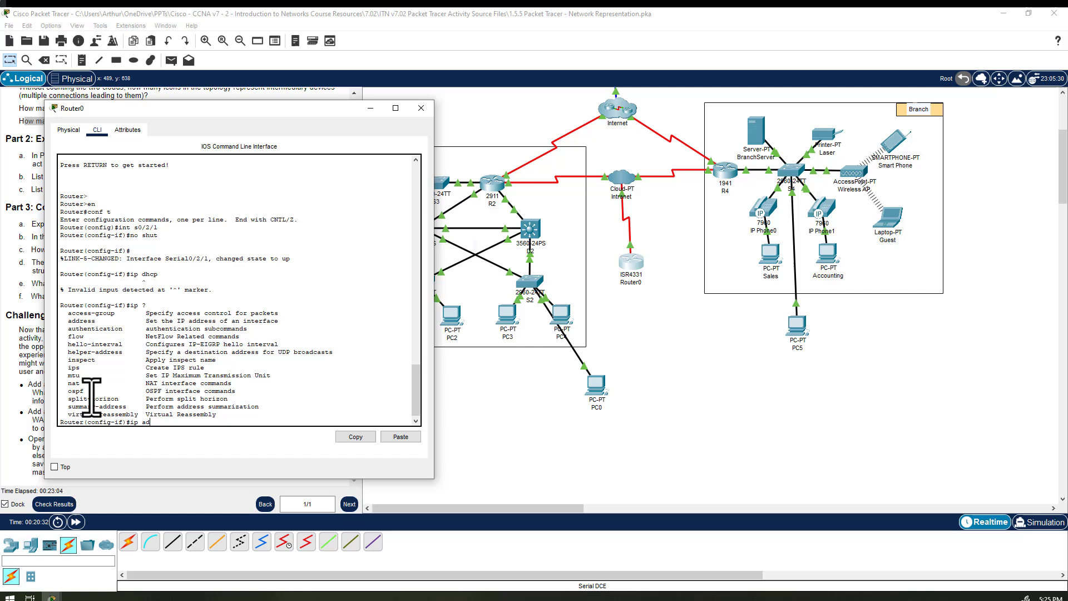
pyautogui.write('ad')
pyautogui.press('Tab')
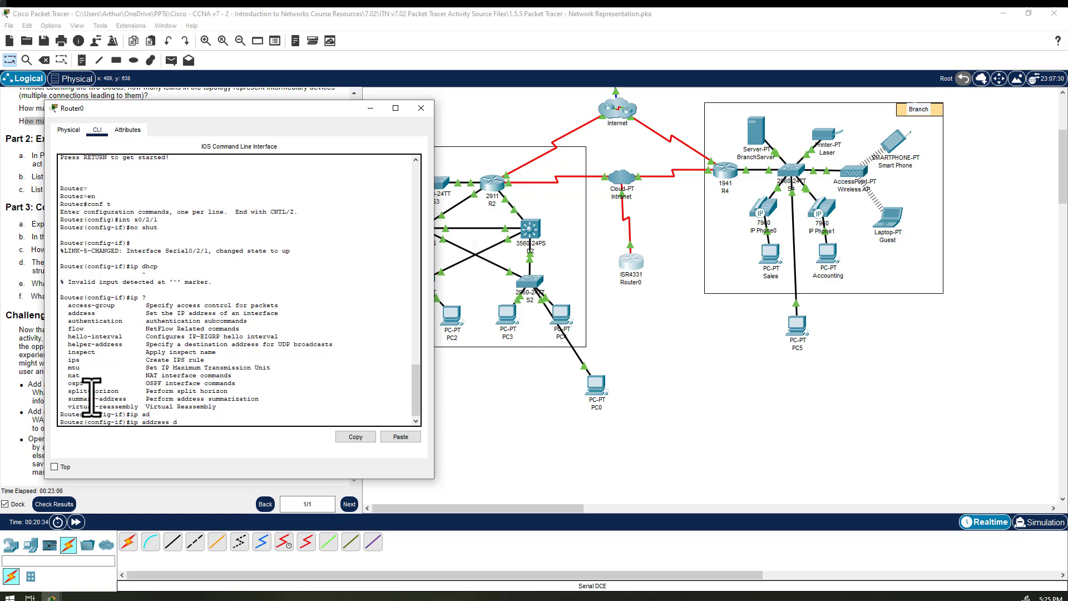
pyautogui.press('Tab')
pyautogui.press('Tab')
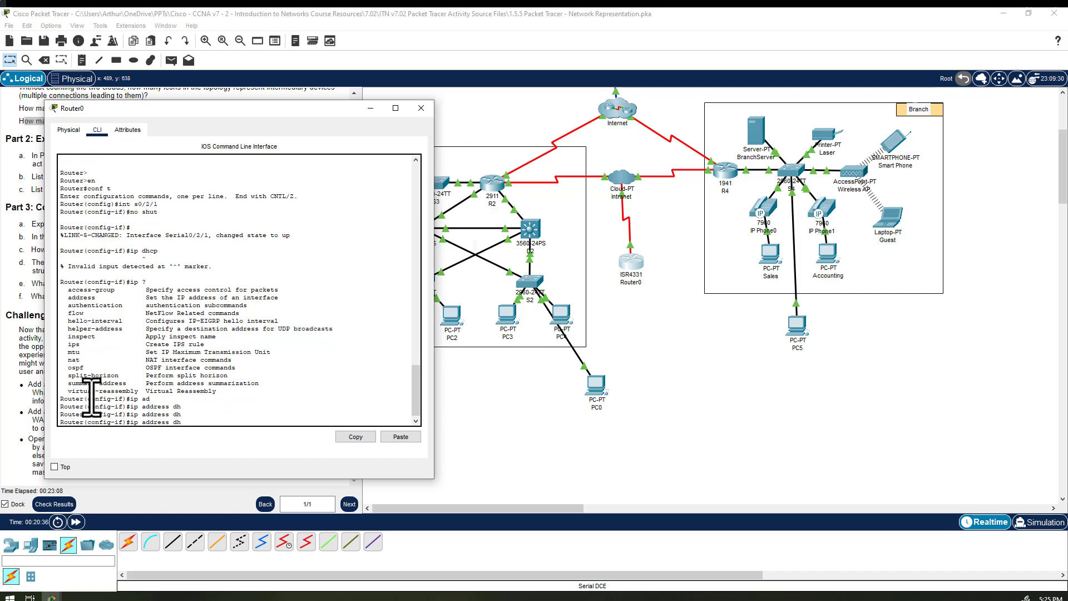
pyautogui.press('Return')
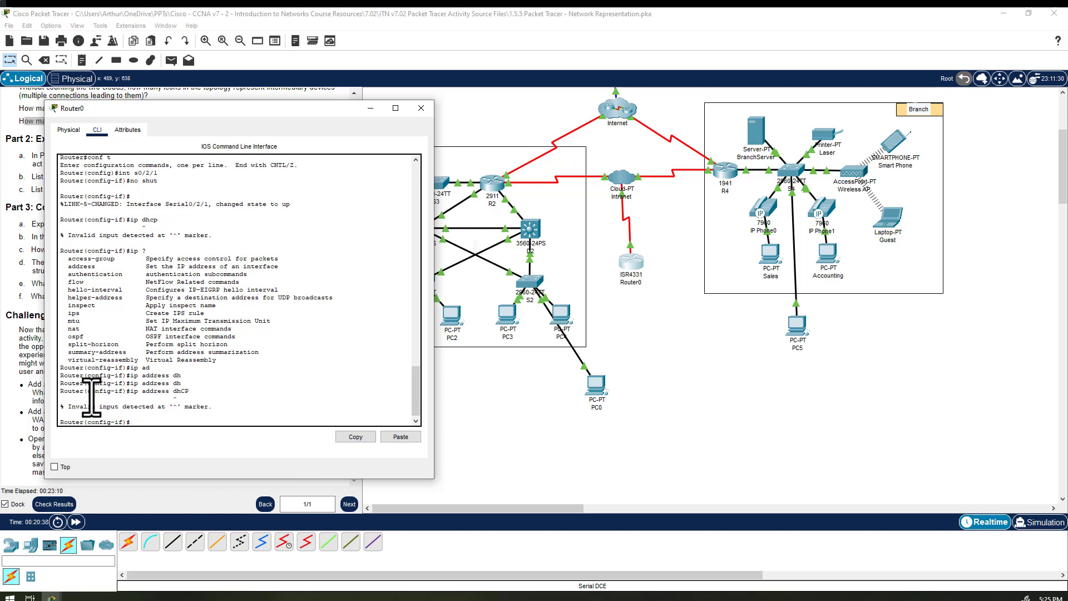
# List the ip address options with '?', showing a static A.B.C.D address is expected
pyautogui.press('Up')
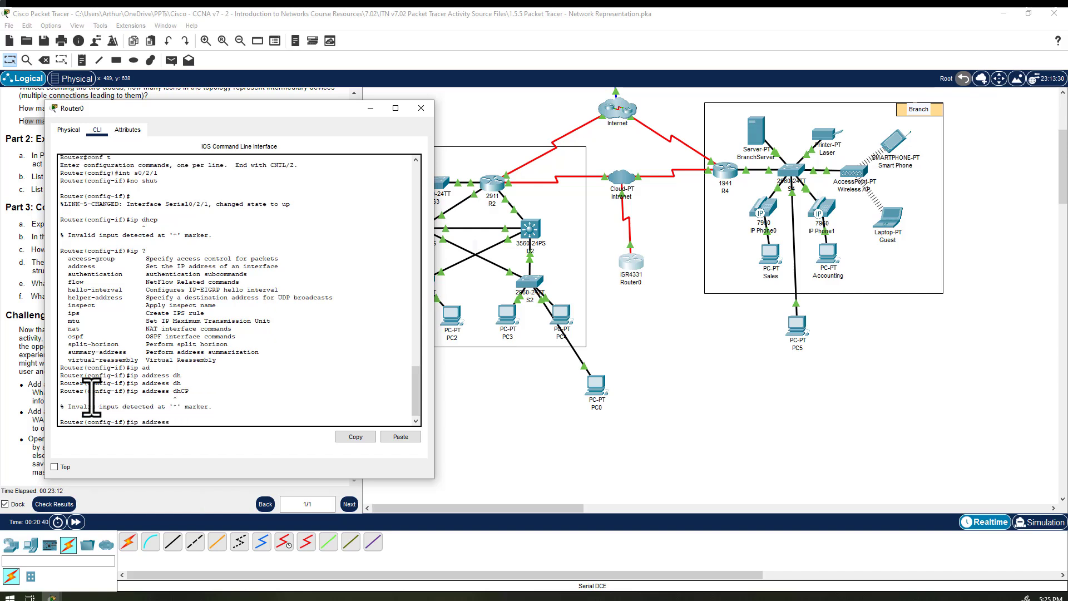
pyautogui.write('?')
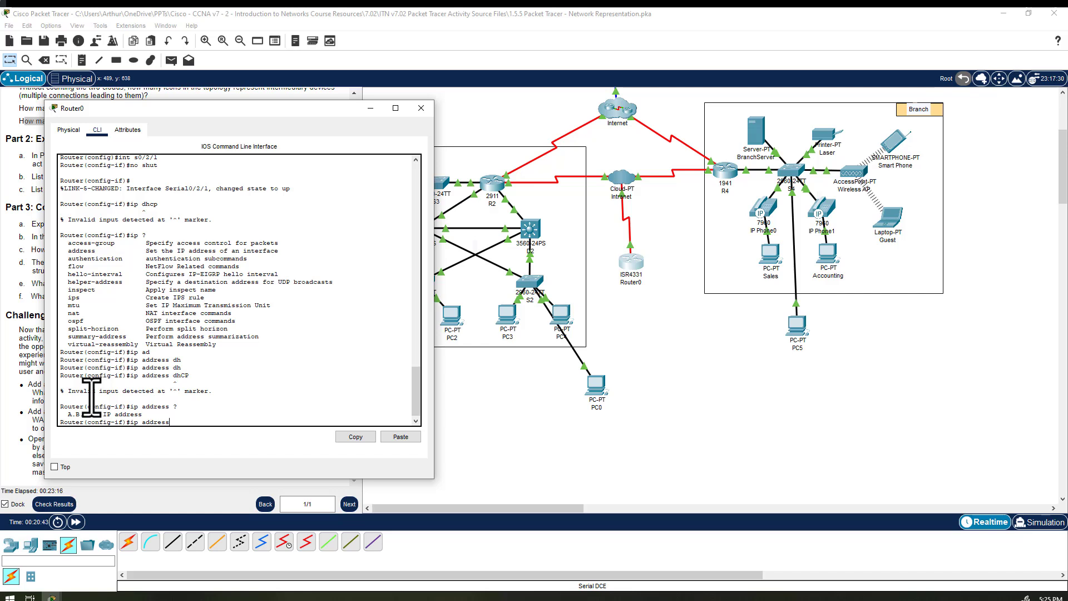
pyautogui.press('BackSpace')
pyautogui.press('BackSpace')
pyautogui.press('BackSpace')
pyautogui.press('BackSpace')
pyautogui.press('BackSpace')
pyautogui.press('BackSpace')
# Close Router0's window and check its port status, confirming Serial0/2/1 is up
pyautogui.click(421, 108)
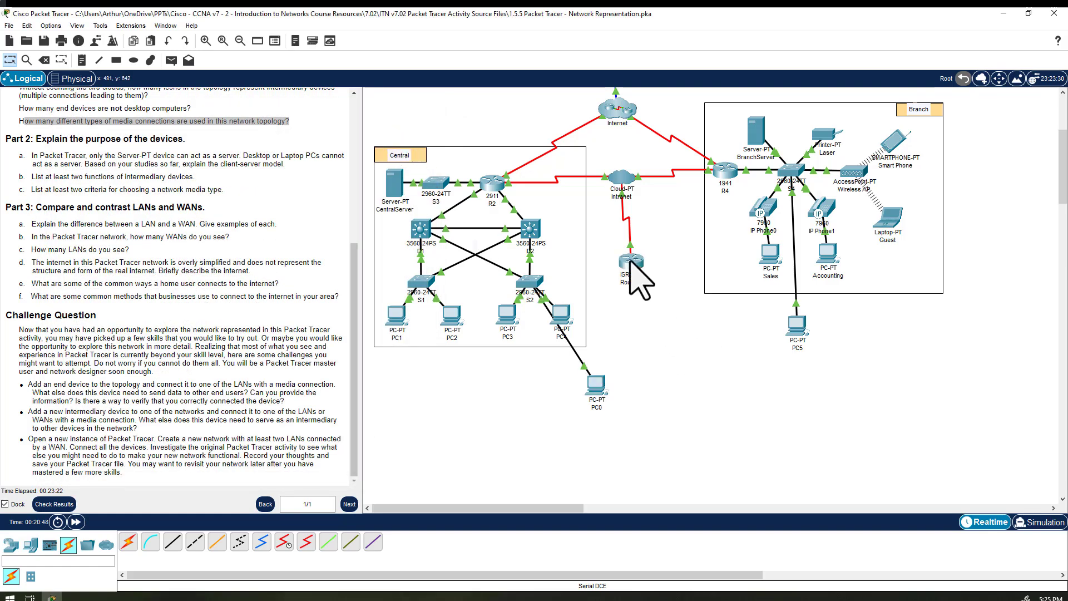
pyautogui.moveTo(631, 261)
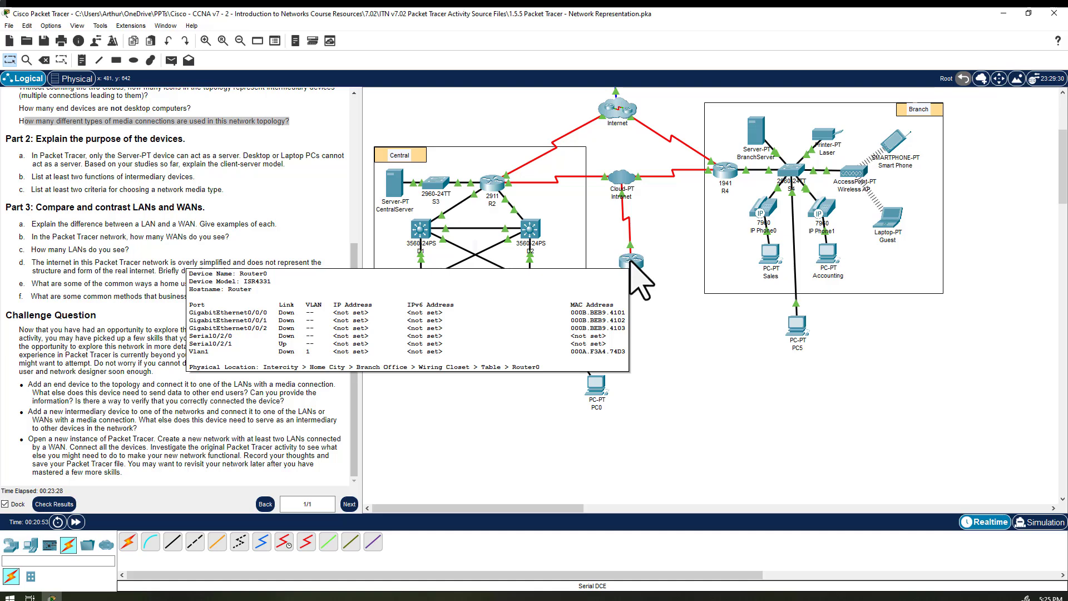
pyautogui.click(219, 401)
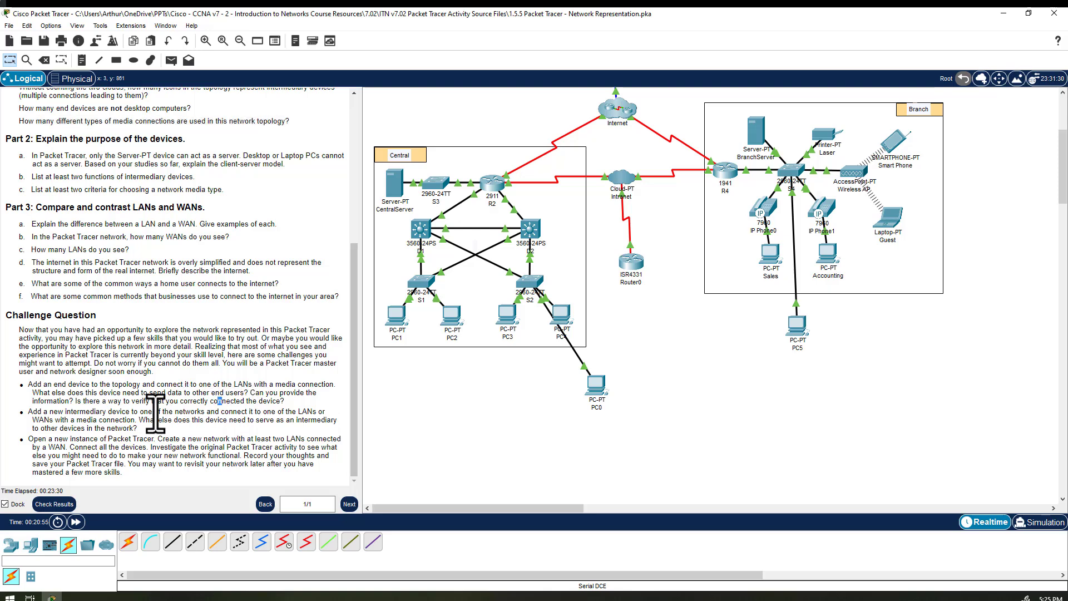
# Highlight the challenge question about serving as an intermediary in the instructions
pyautogui.moveTo(135, 421); pyautogui.dragTo(167, 427)
pyautogui.click(147, 422)
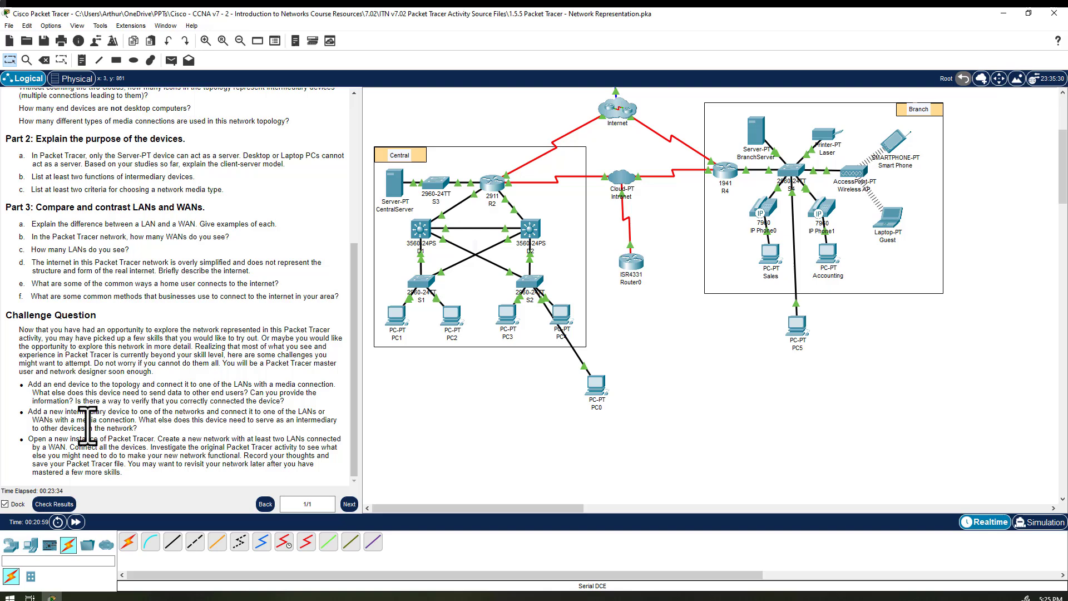
pyautogui.moveTo(141, 420); pyautogui.dragTo(139, 426)
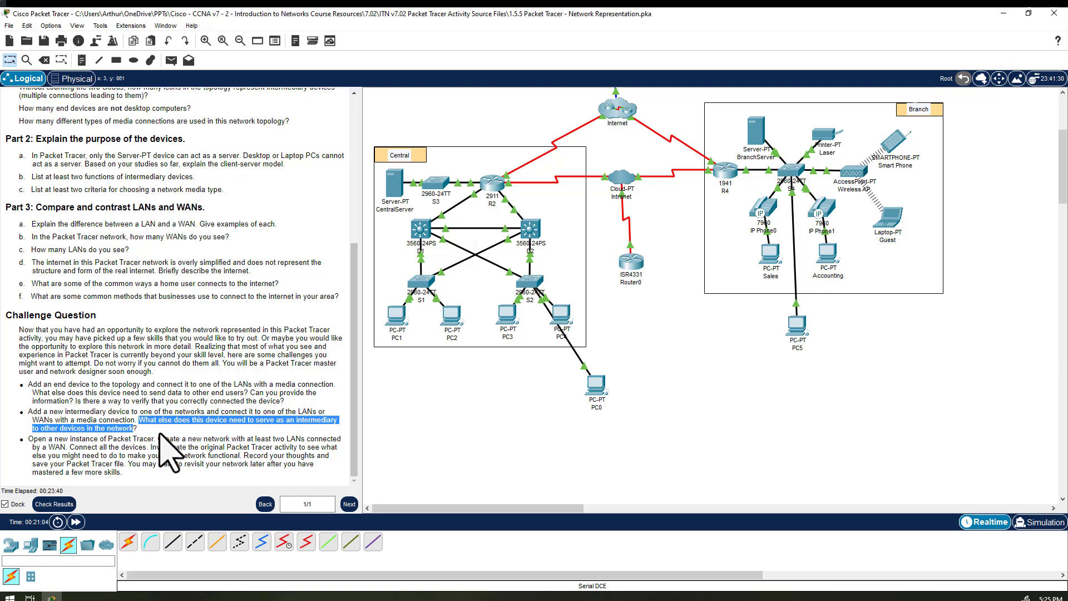
pyautogui.click(156, 433)
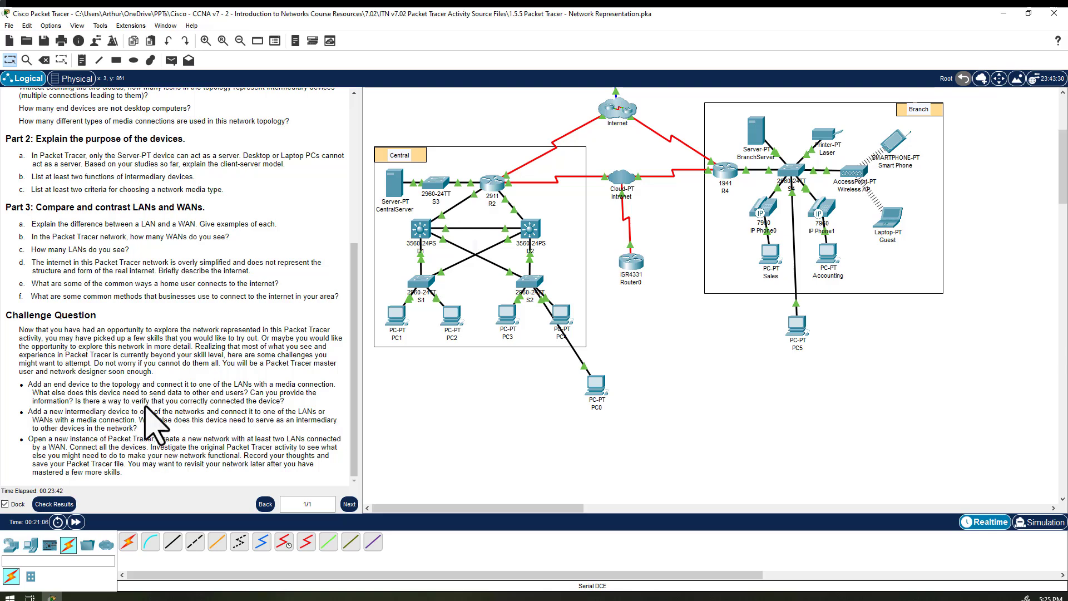